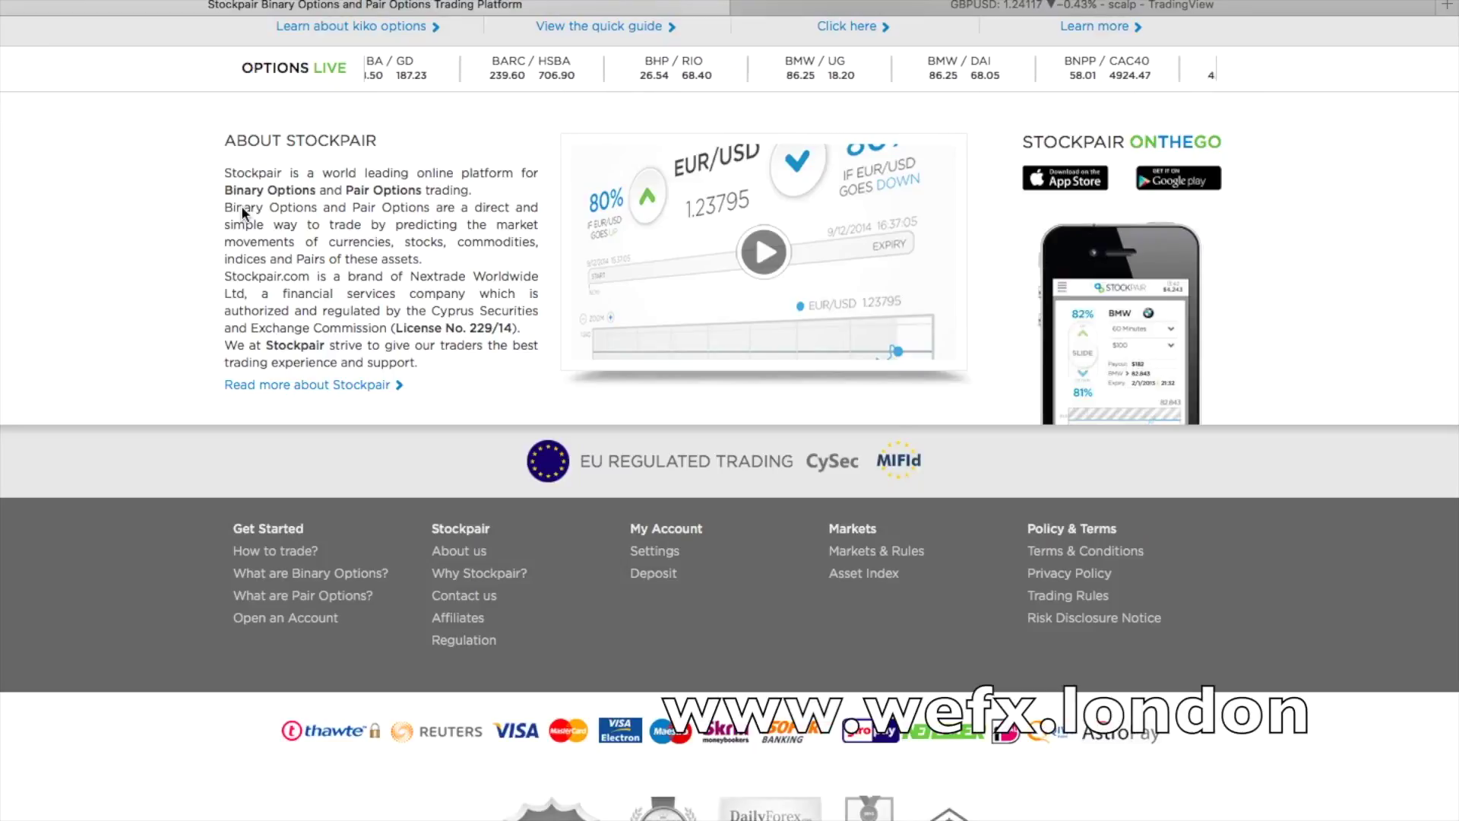
Scroll up to show the Stockpair signup banner and account balance
scroll(243, 214, "up", 10)
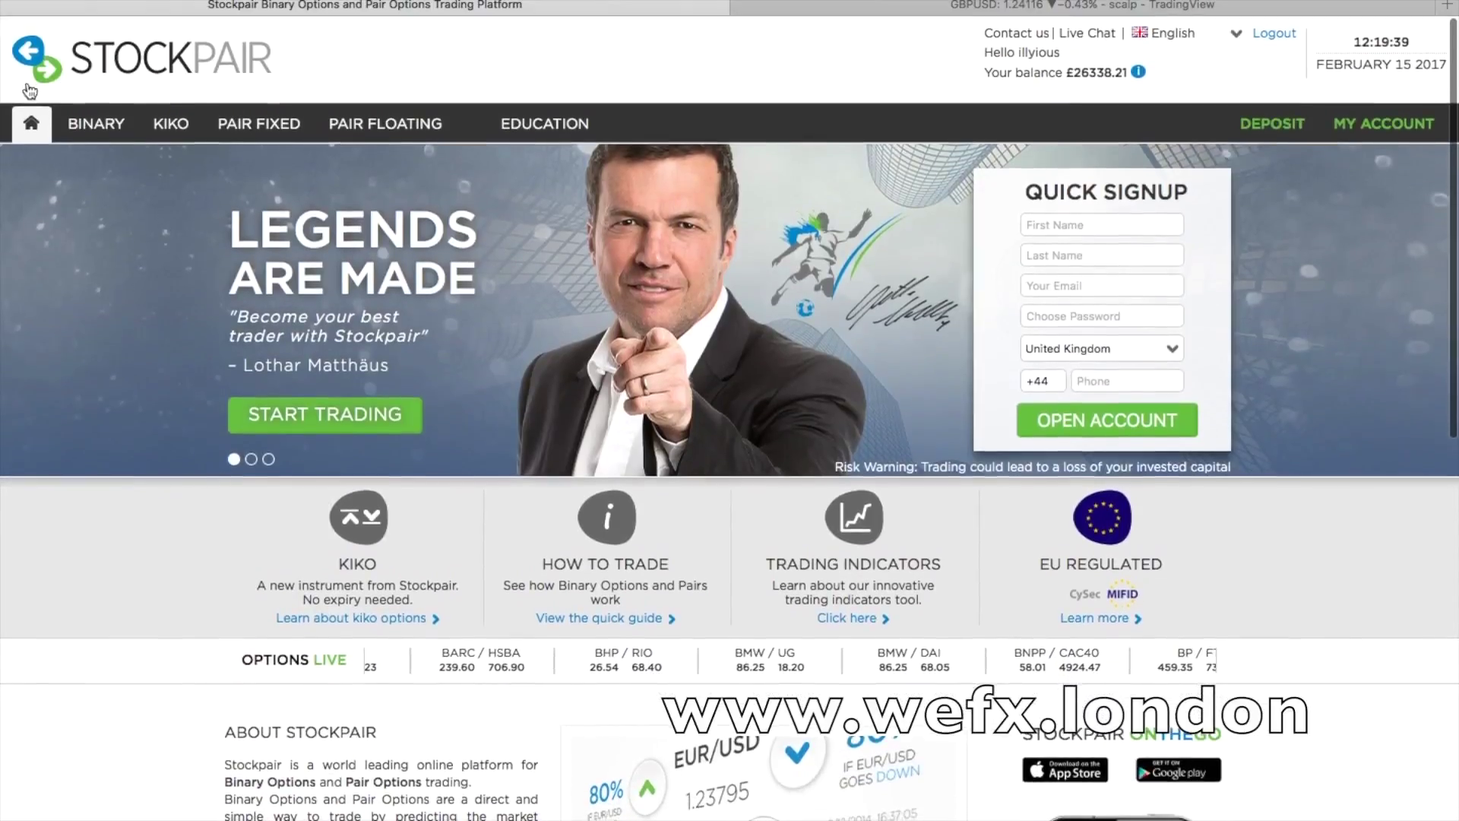
Open GOLD binary trading, zoom its chart to the last 30 minutes, then go to TradingView GBPUSD
left_click(91, 124)
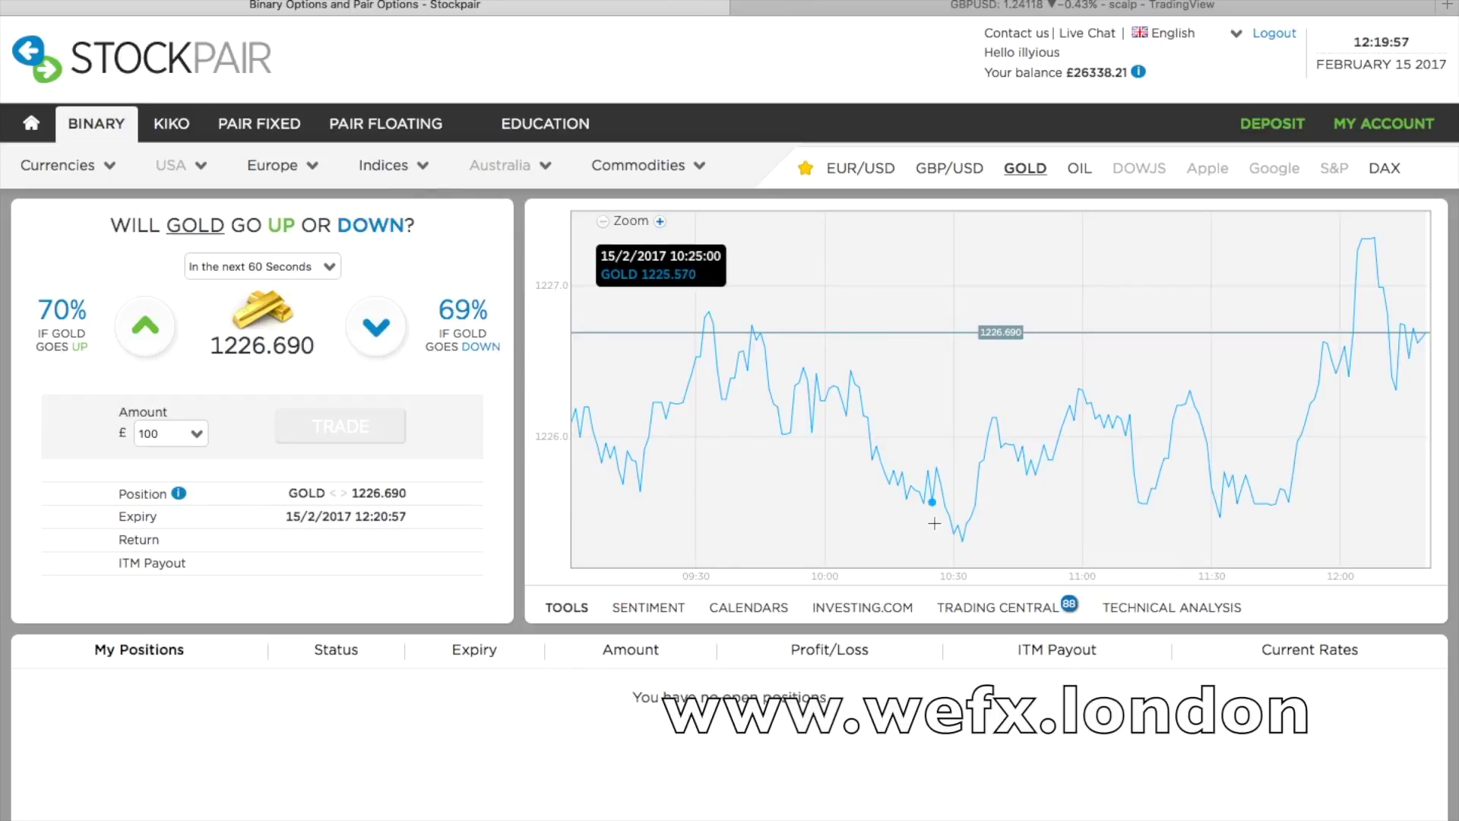
left_click(660, 222)
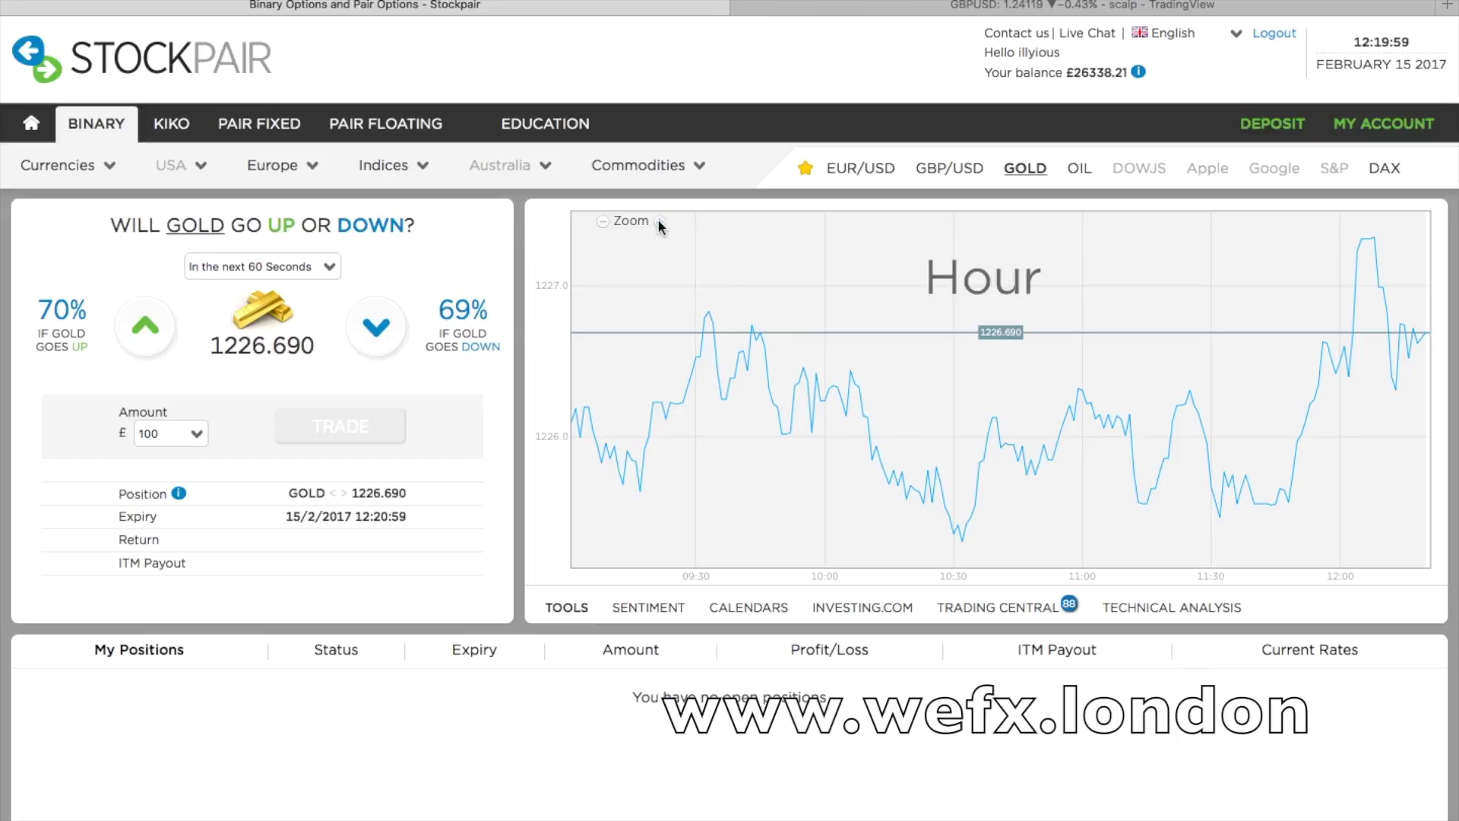
left_click(660, 221)
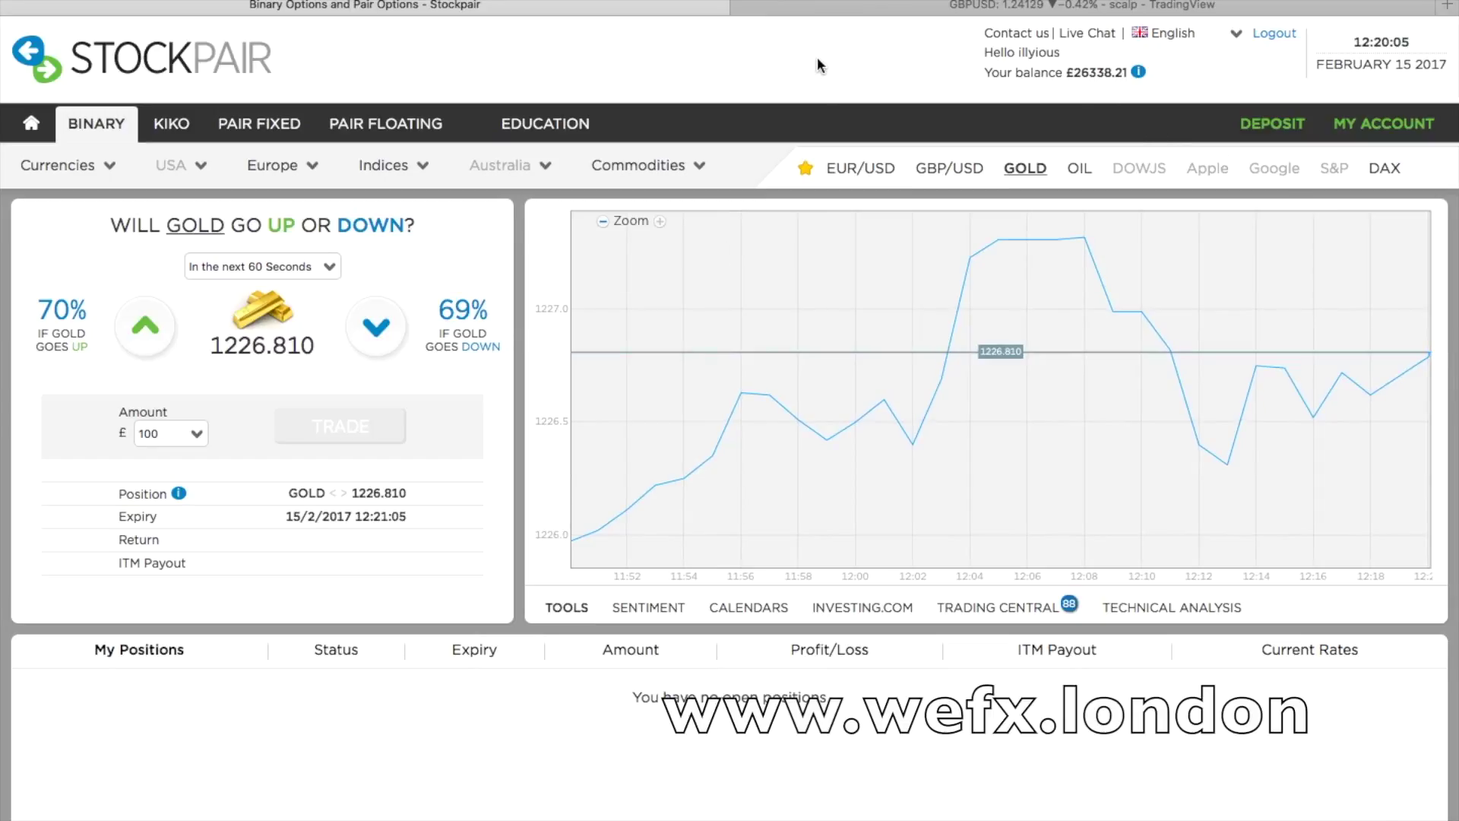
left_click(896, 10)
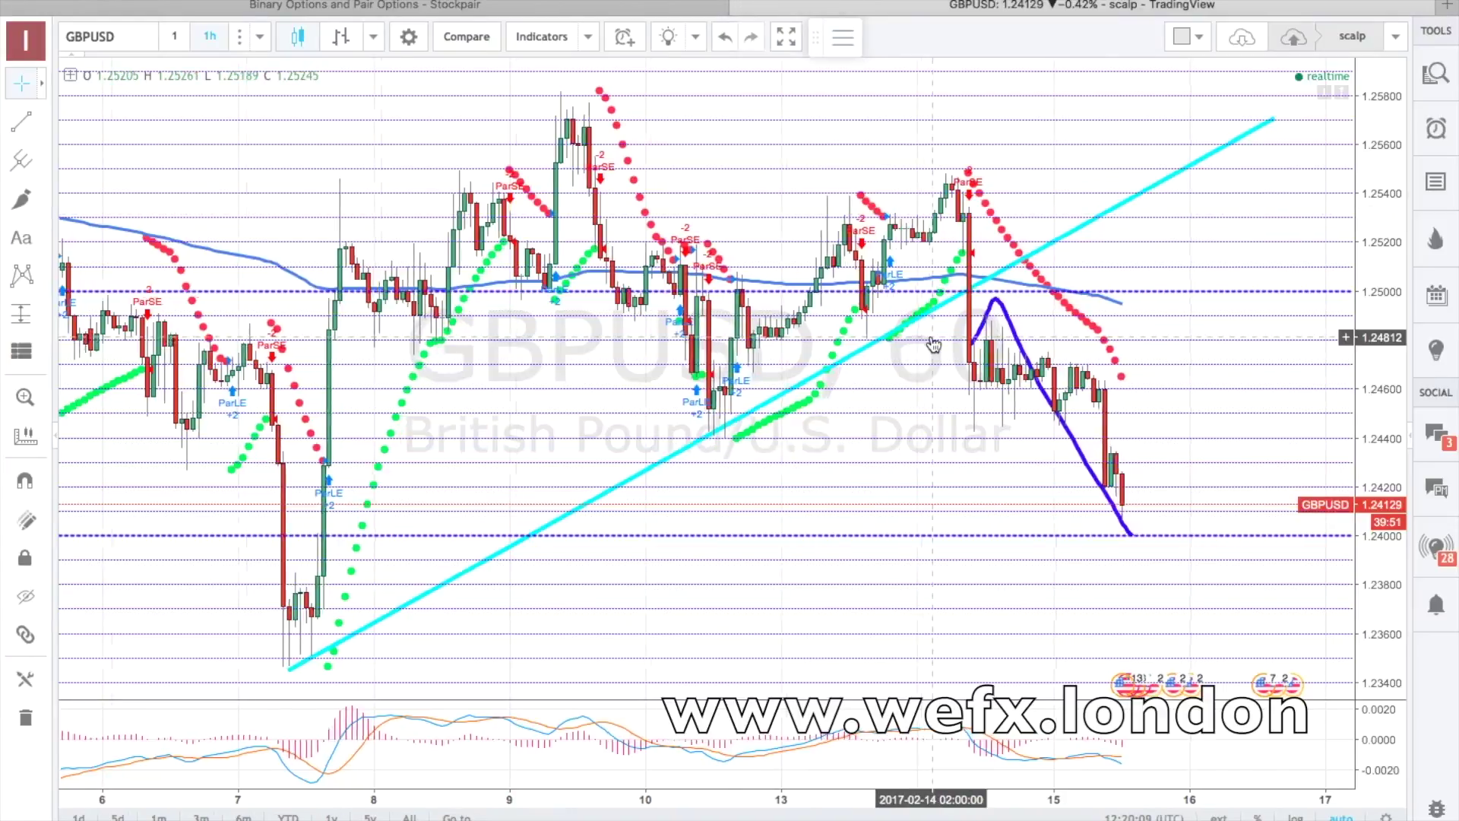
Leave the GBPUSD scalp chart for the TradingView home page
scroll(928, 248, "up", 5)
scroll(935, 298, "down", 3)
scroll(936, 299, "down", 3)
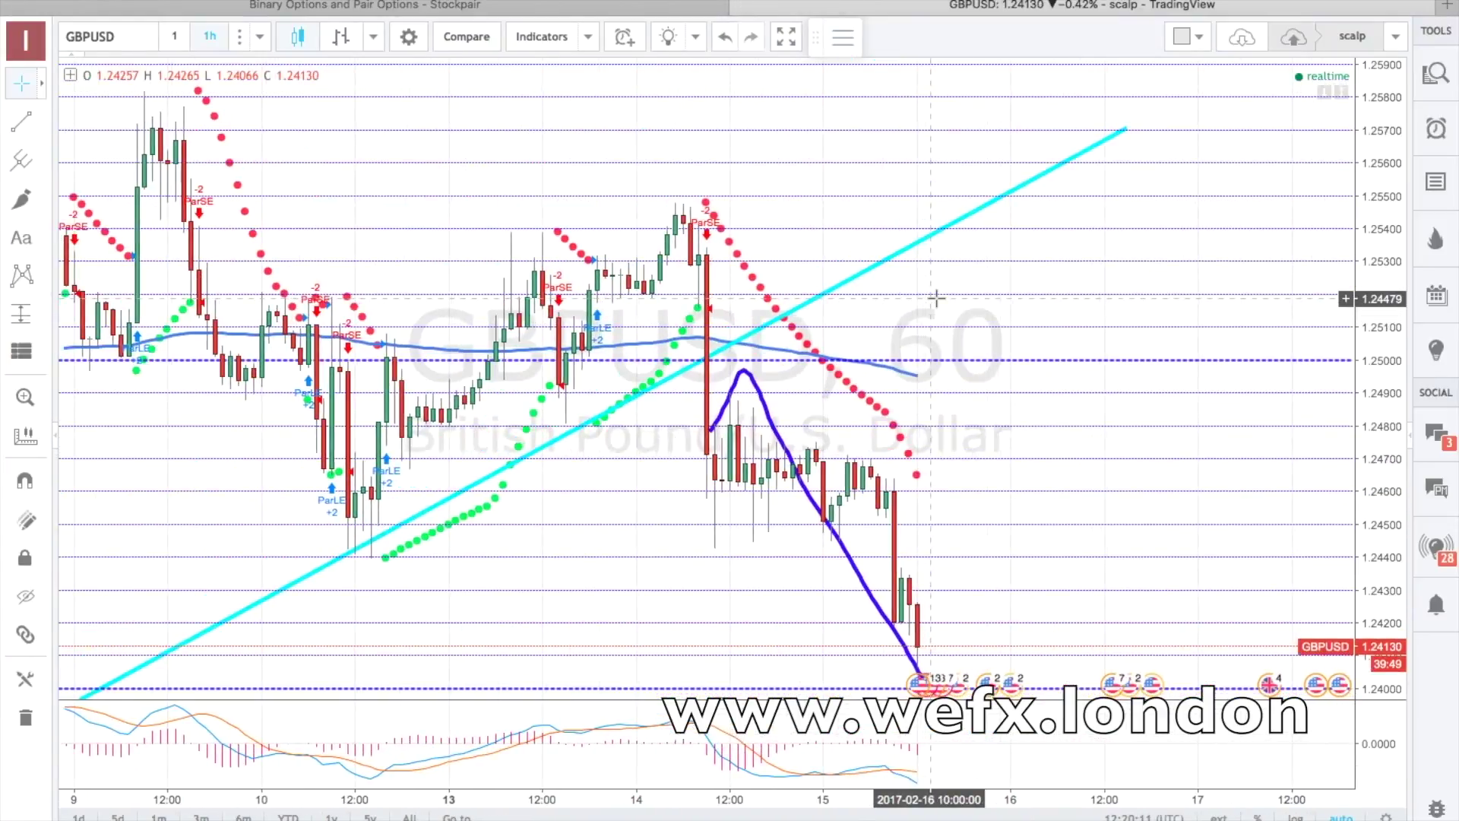
left_click(34, 38)
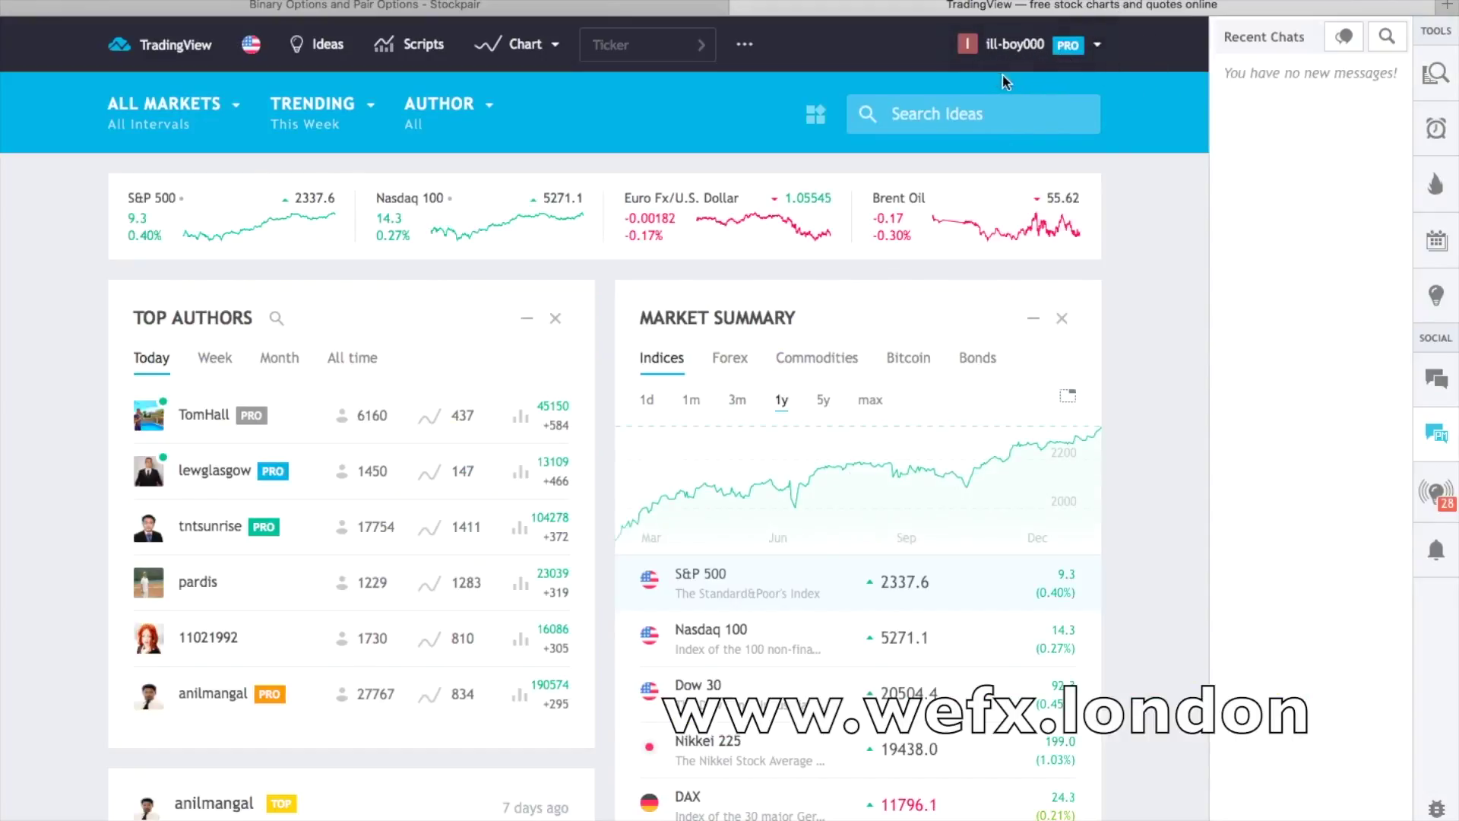
Search the EURUSD ticker to reach the chart page and bring up its layout options
left_click(1098, 46)
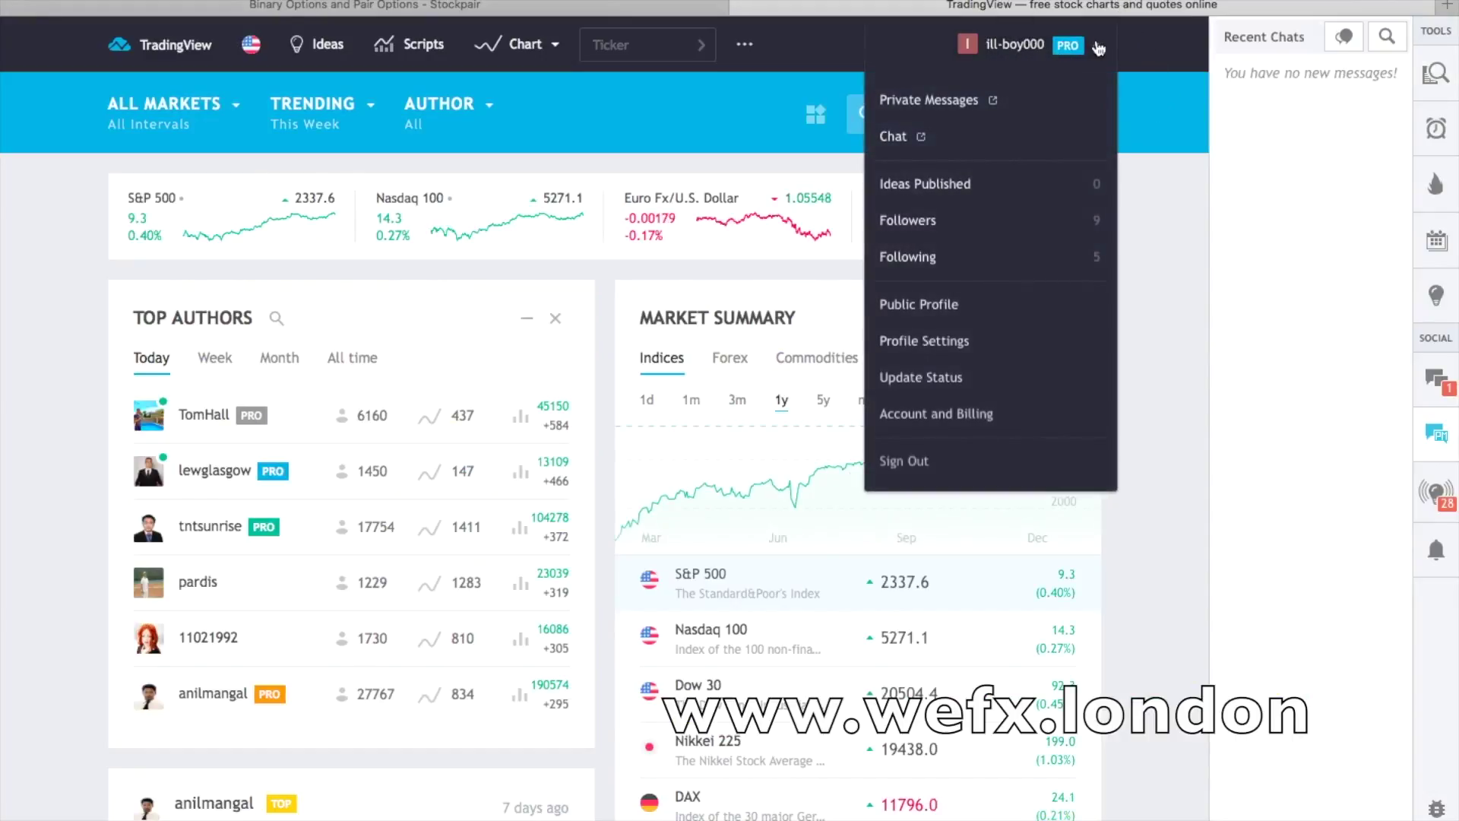
left_click(644, 45)
type("EU")
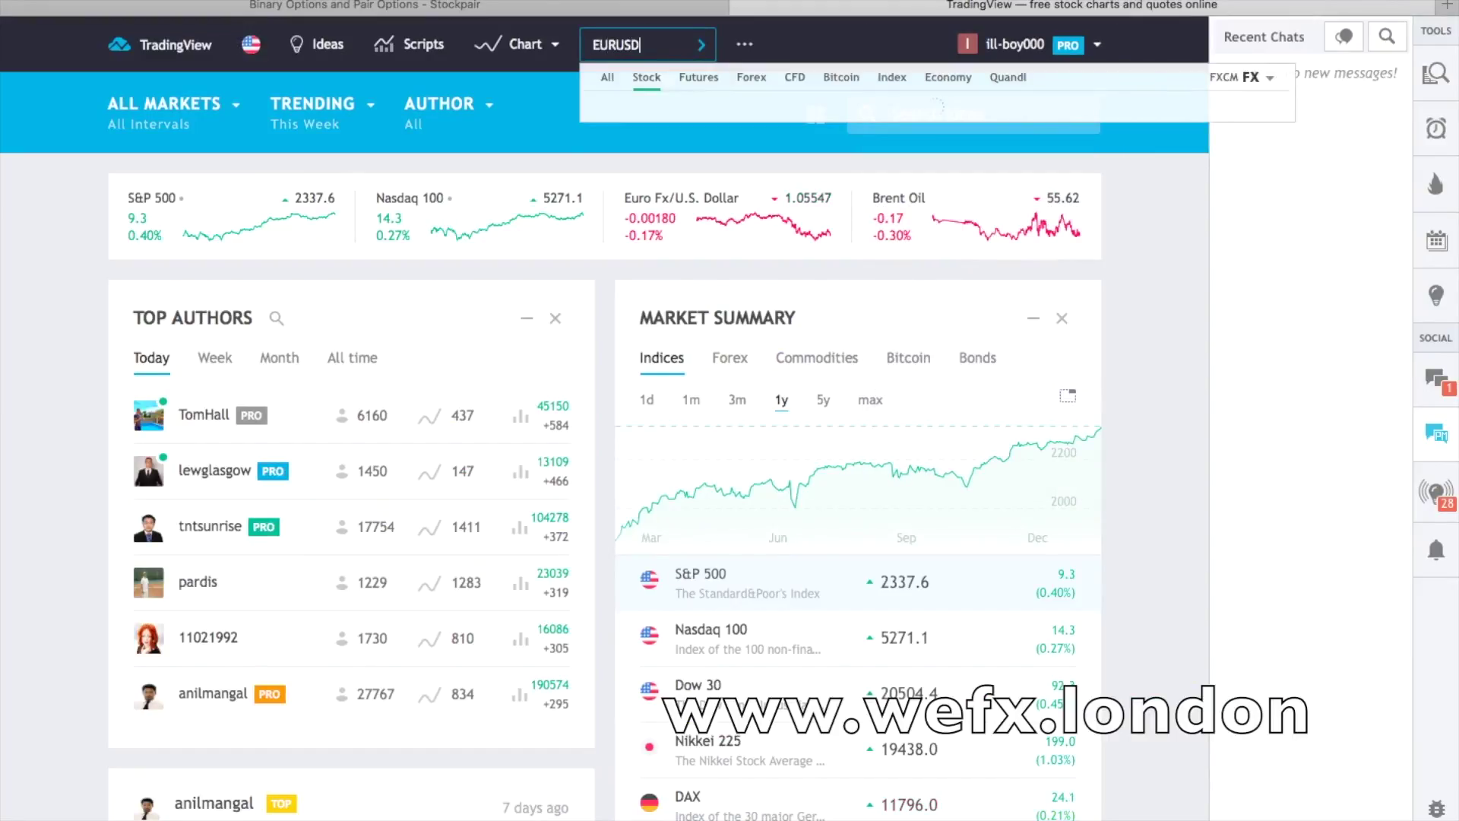
type("RUSD")
key("Return")
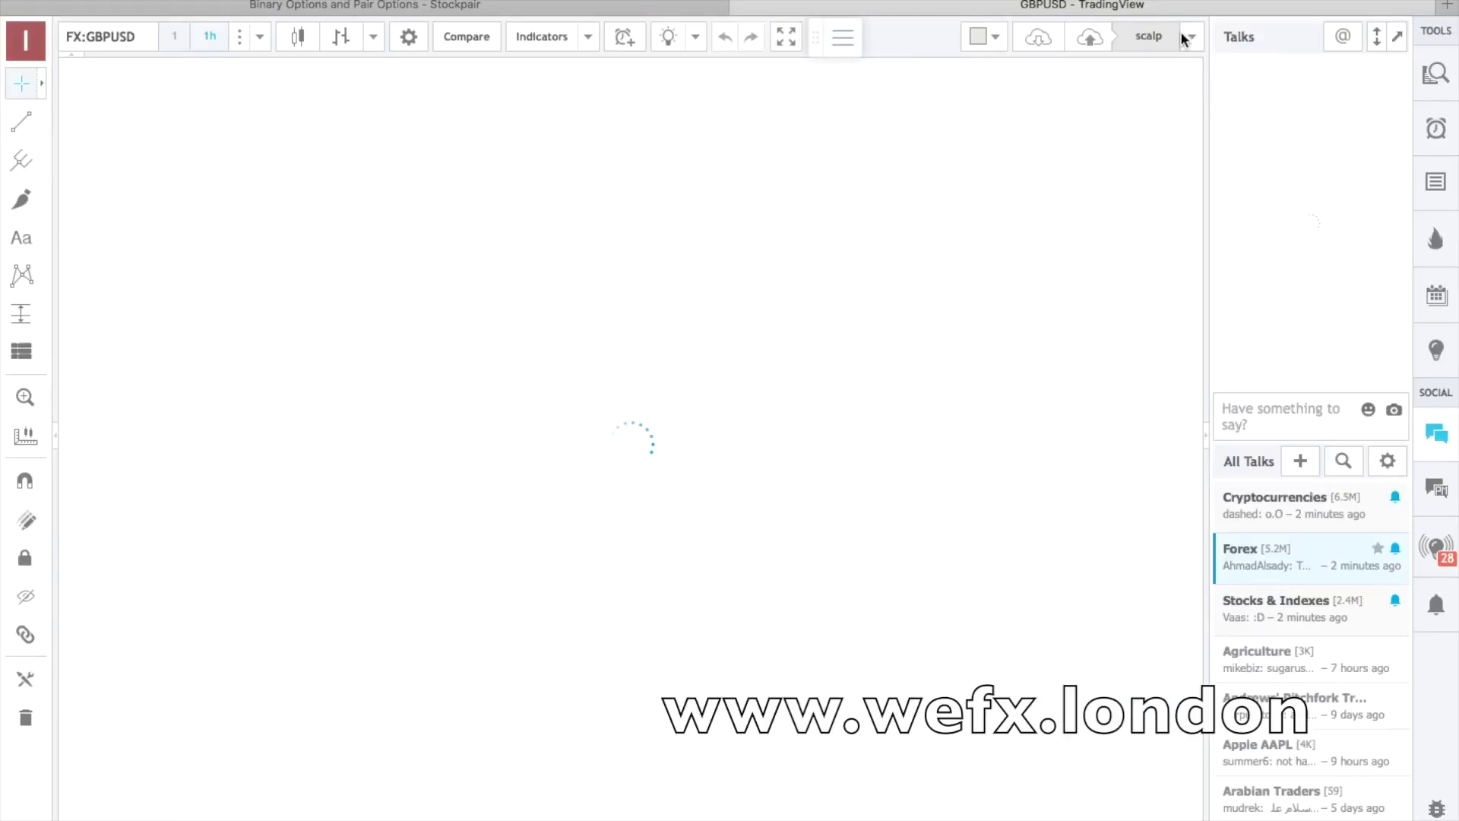
left_click(1182, 43)
Create a new blank chart layout and close the old scalp layout tab
left_click(1175, 155)
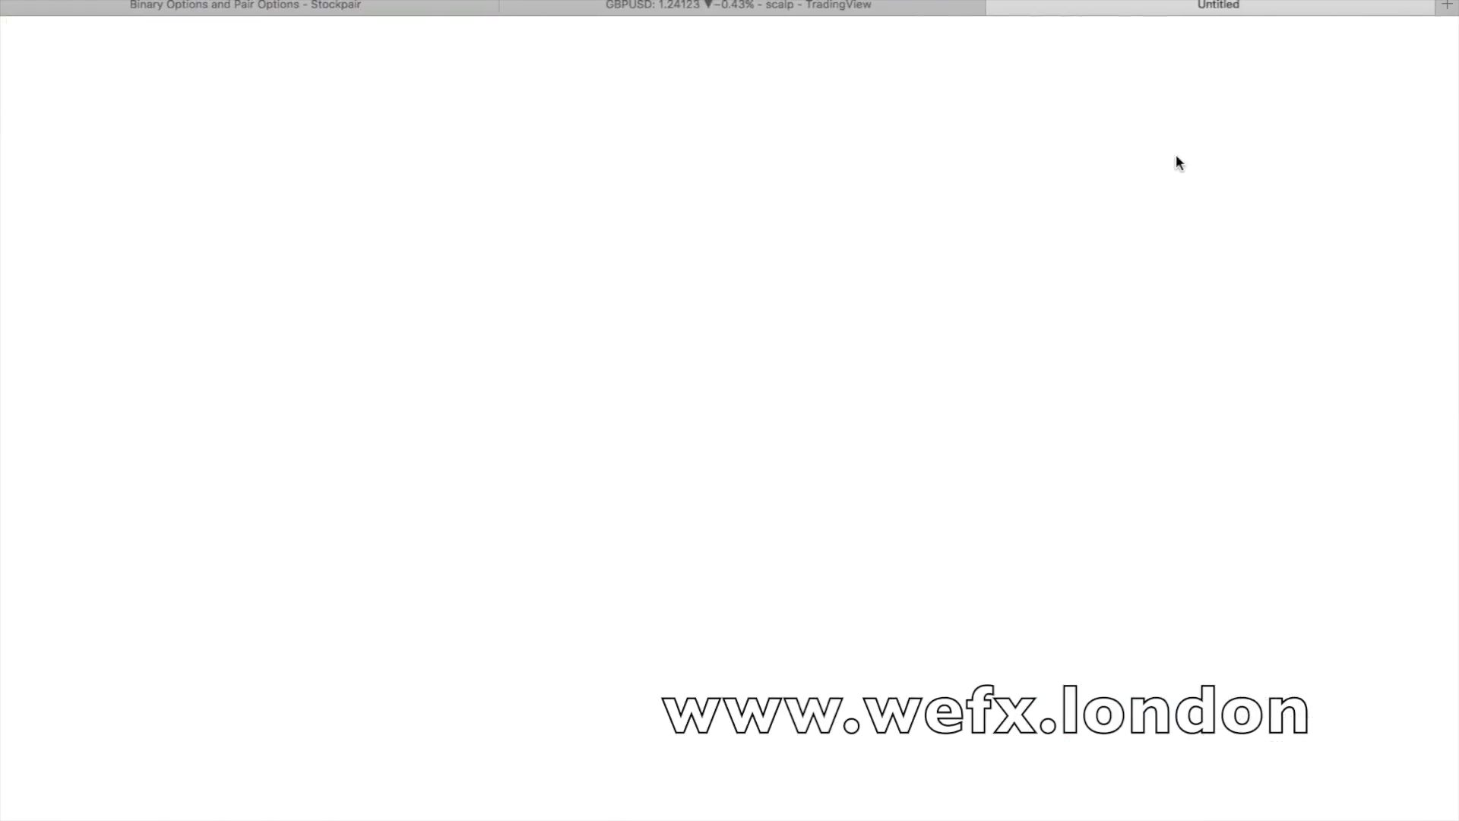
left_click(503, 6)
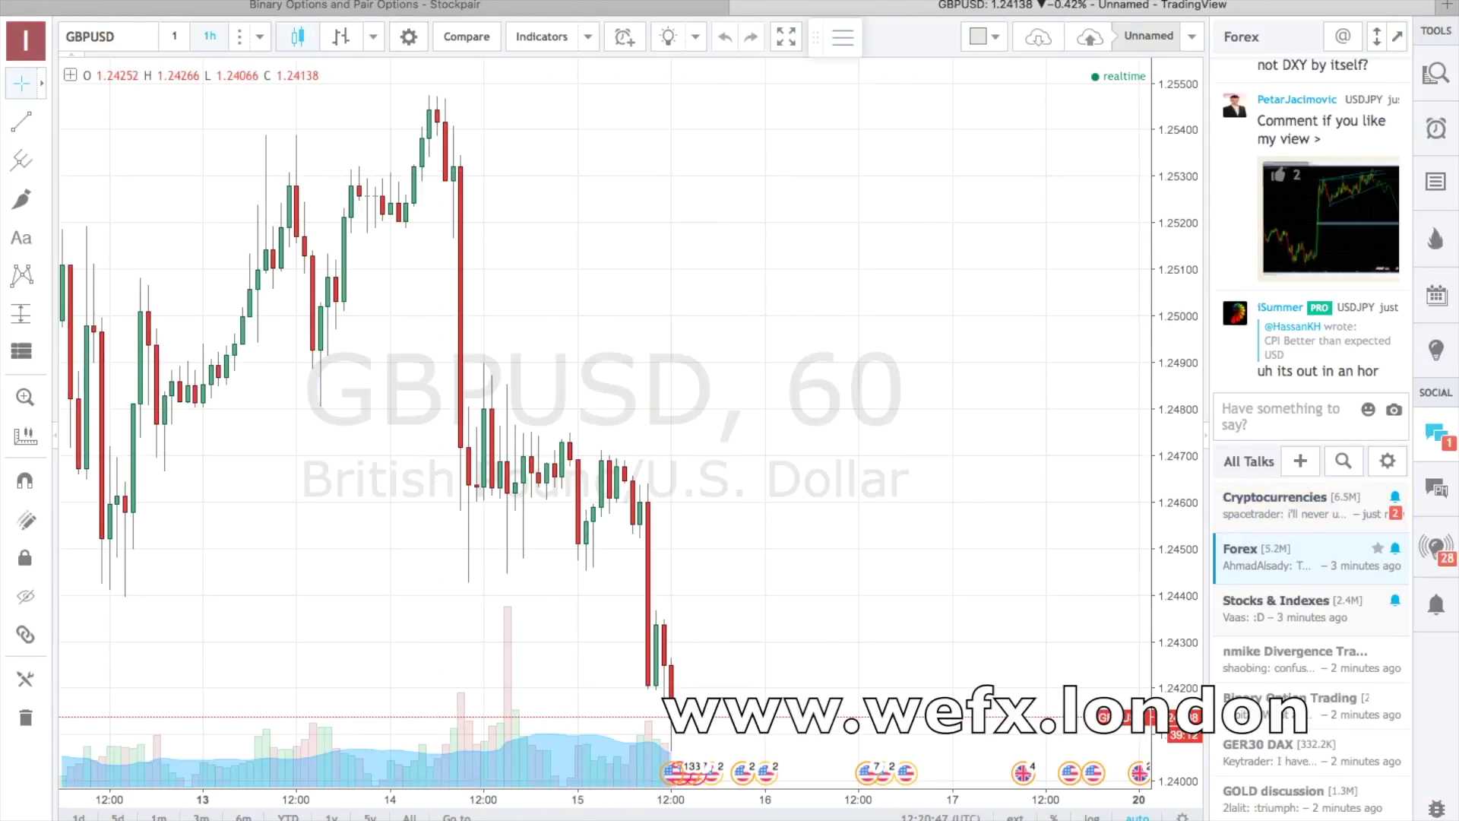
Return to Stockpair's GOLD binary panel and browse the pairs under Currencies
left_click(359, 9)
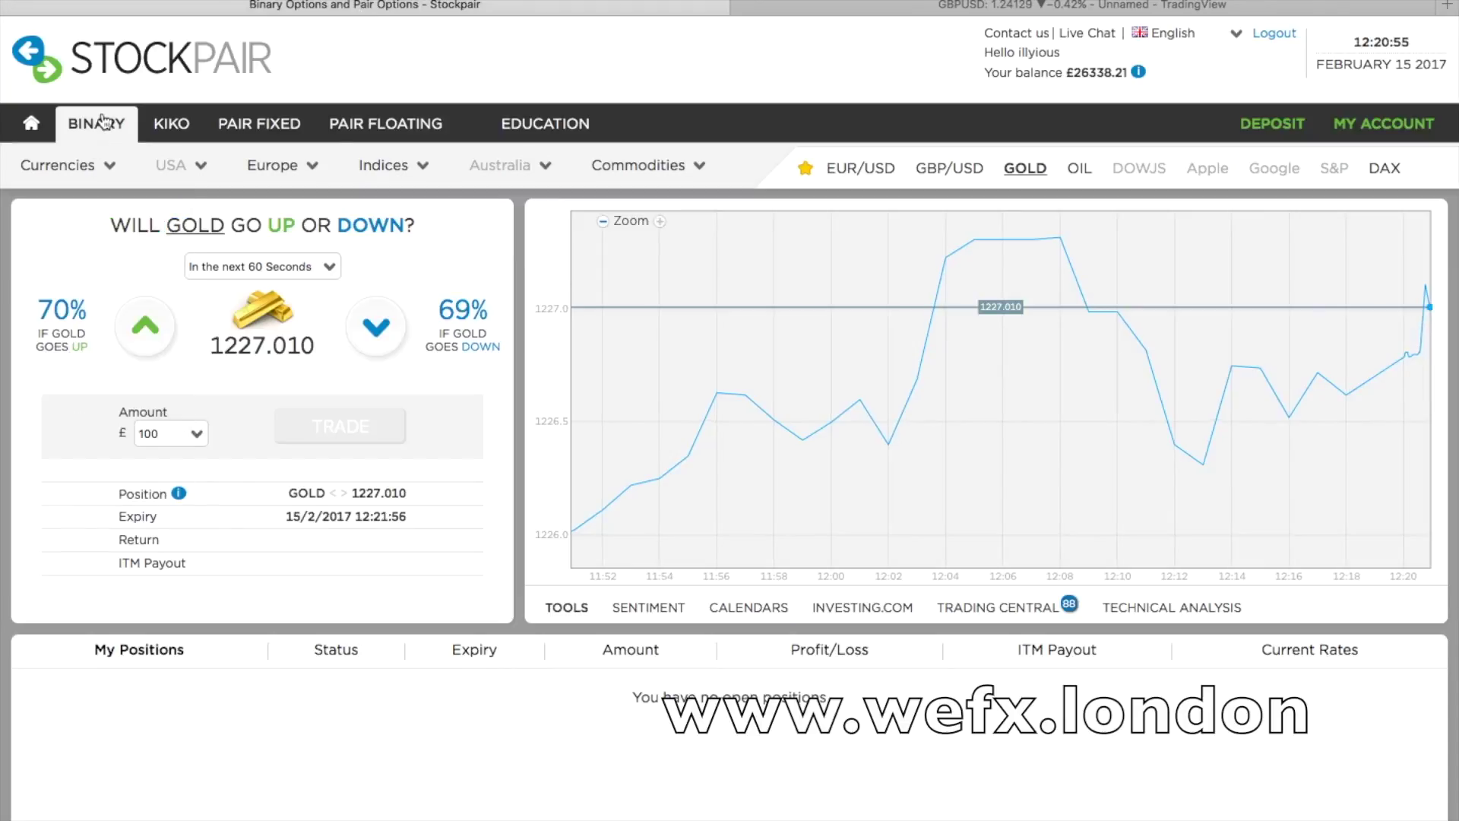
mouse_move(75, 166)
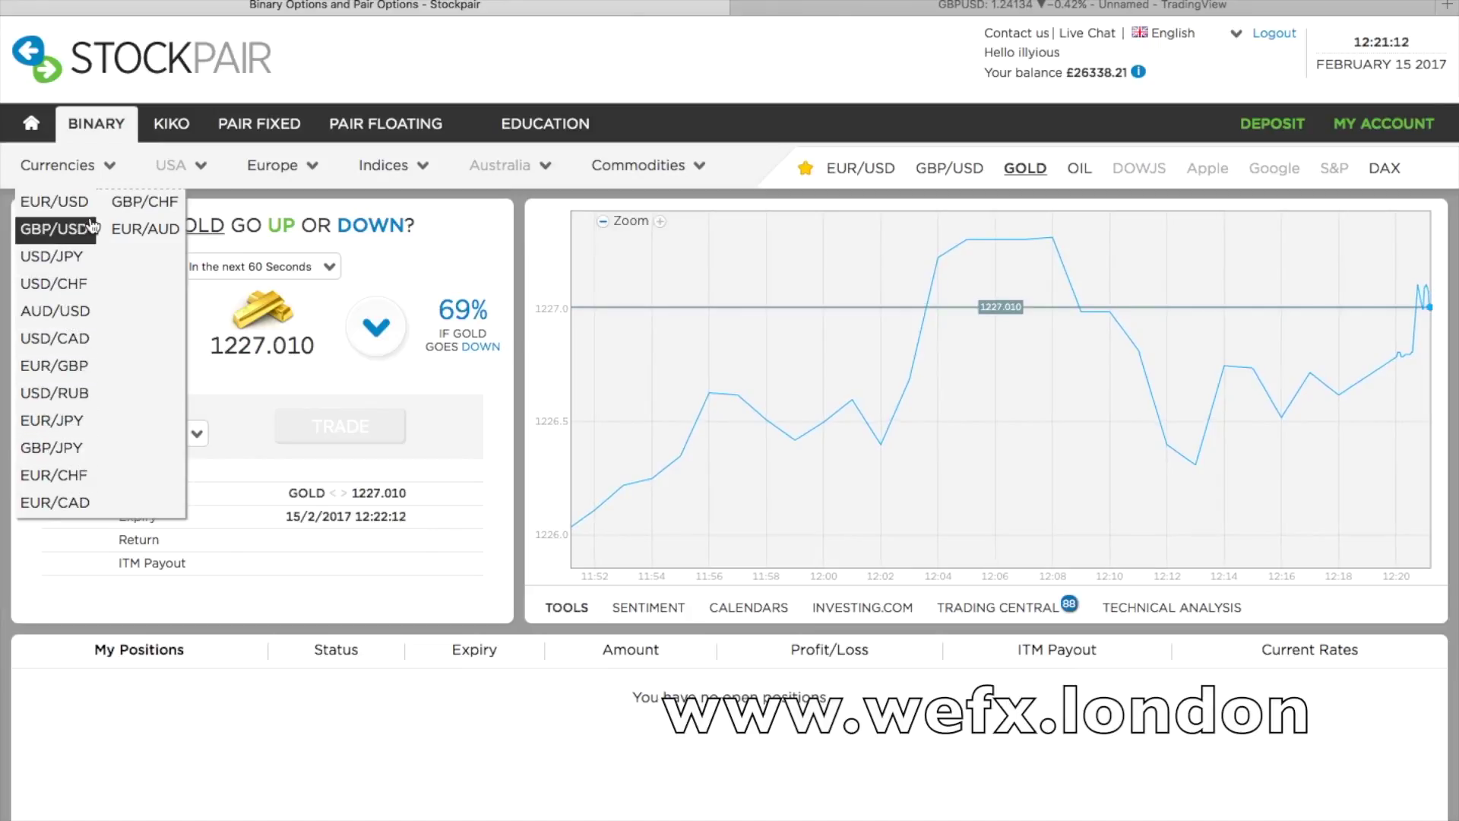
mouse_move(280, 165)
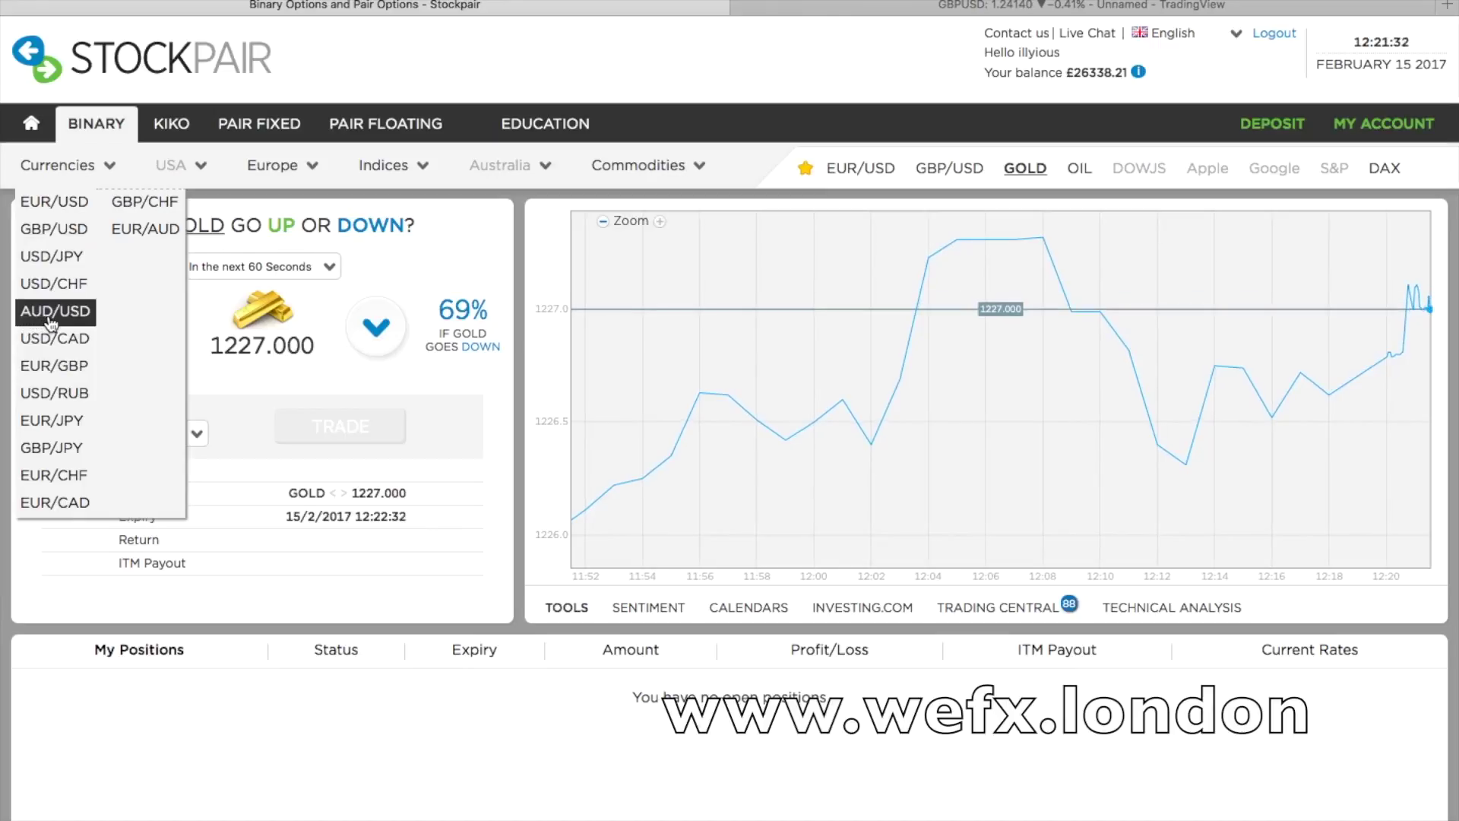
In TradingView, change the chart symbol to AMERICANDOLLAR, replacing a partial AUSTRALIA search
left_click(810, 12)
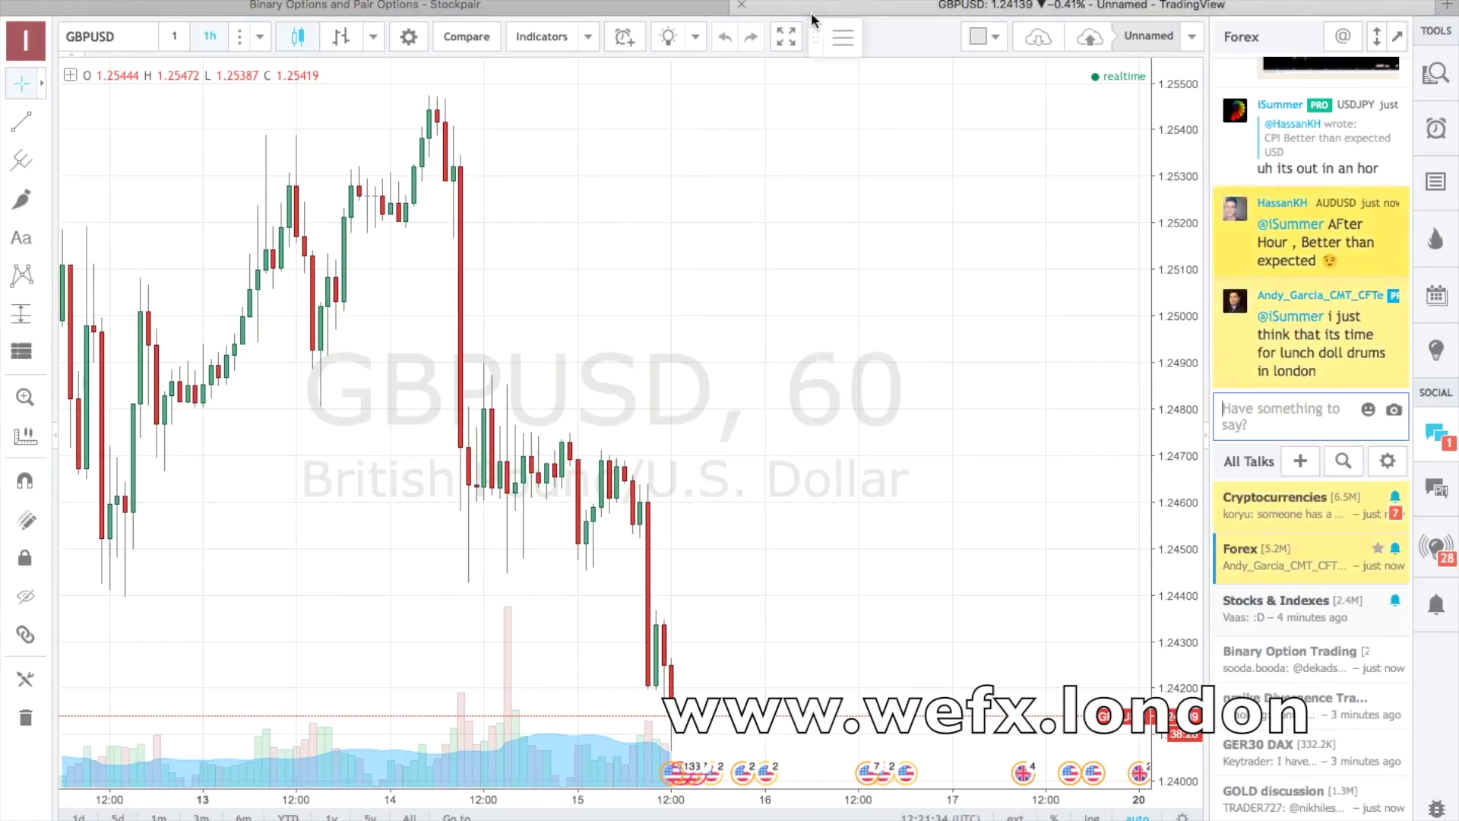
left_click(114, 36)
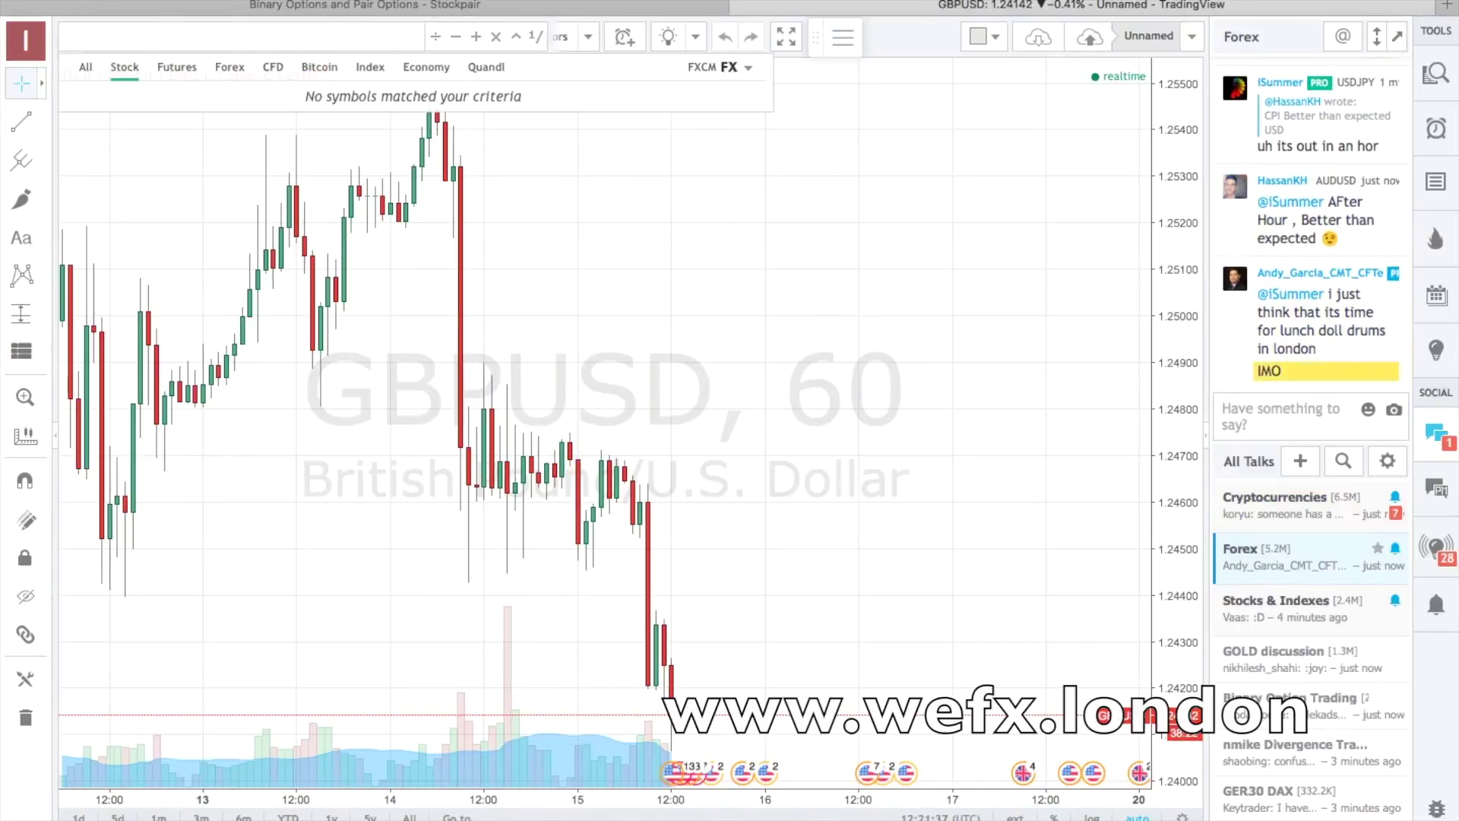
type("AUSTRALIA")
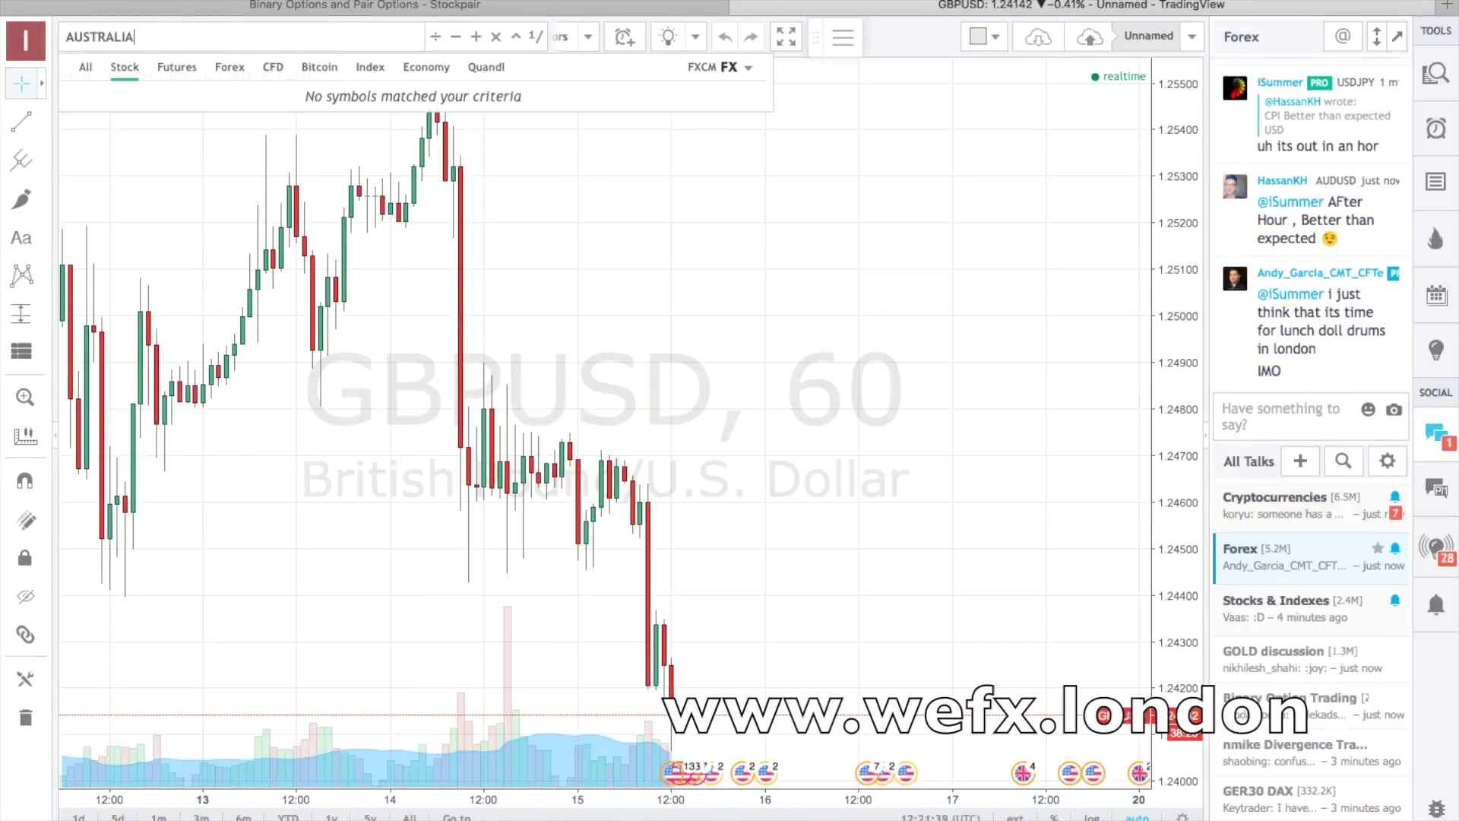
key("BackSpace")
key("BackSpace")
key("BackSpace")
key("BackSpace")
key("BackSpace")
key("BackSpace")
type("MERICANDOLLAR")
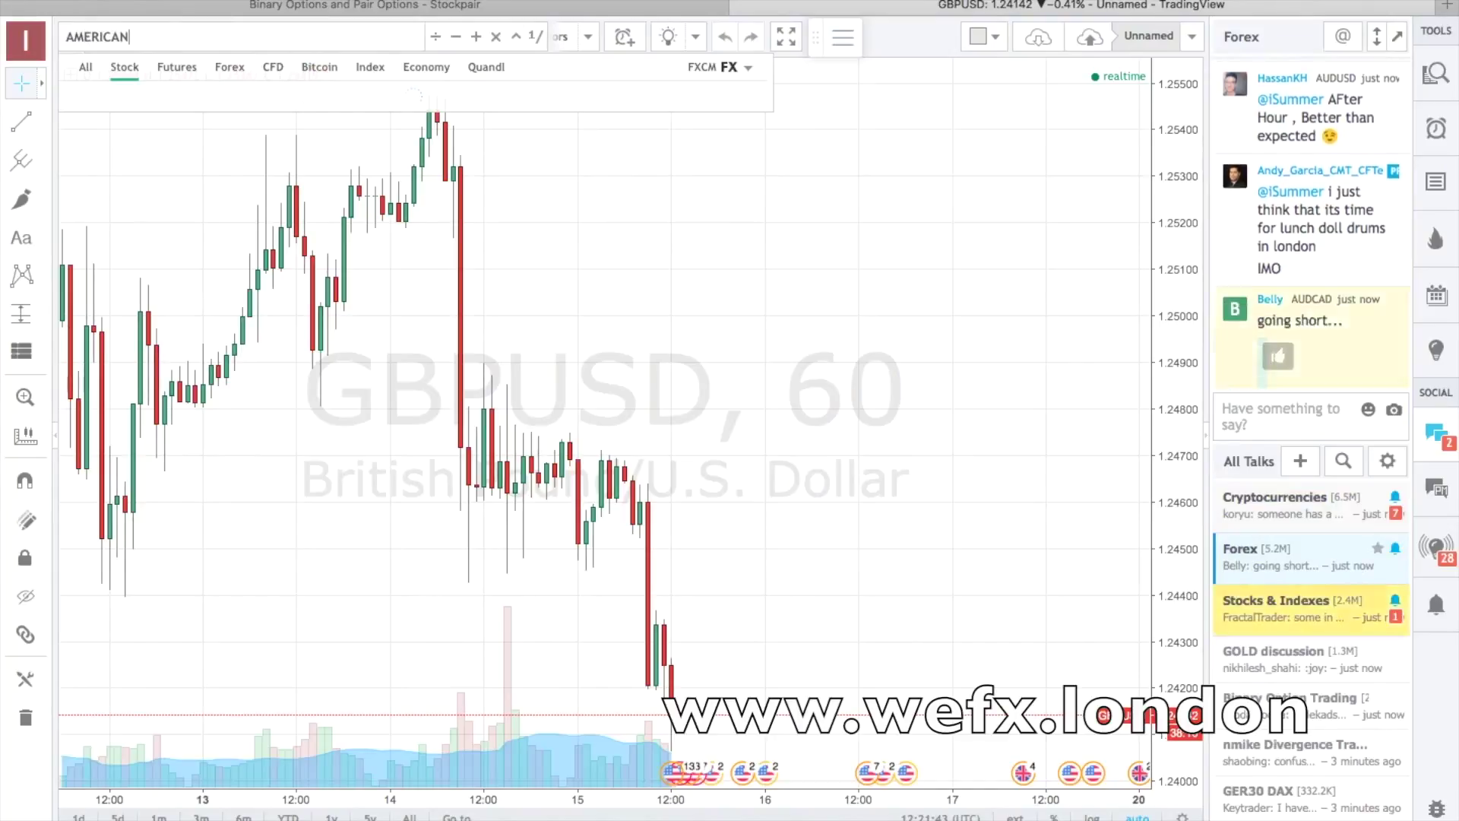
key("Return")
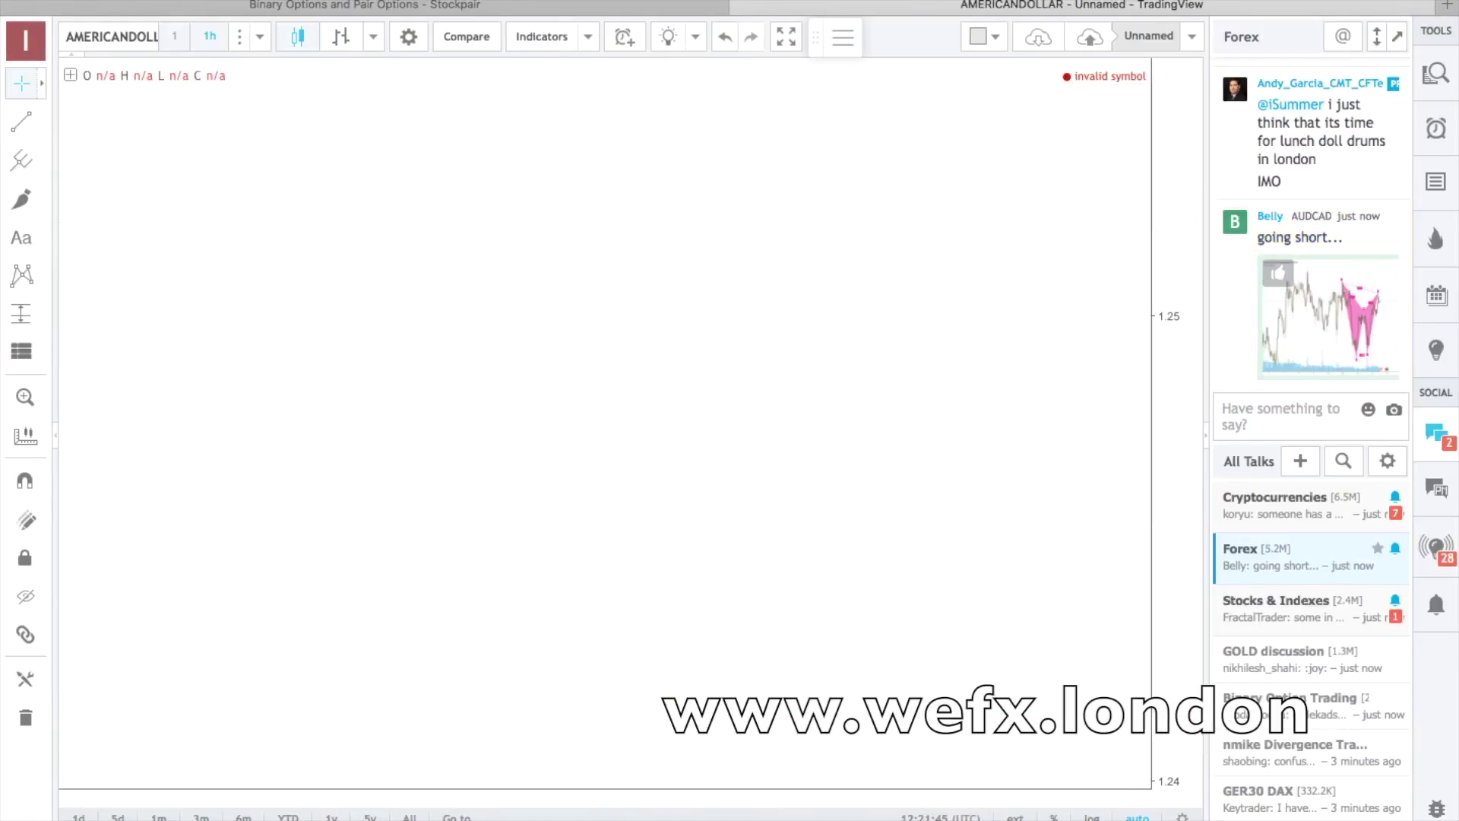
Clear the invalid AMERICANDOLLAR symbol, then browse Stockpair's currency pairs
left_click(150, 48)
key("ctrl+a")
key("BackSpace")
left_click(264, 6)
left_click(61, 165)
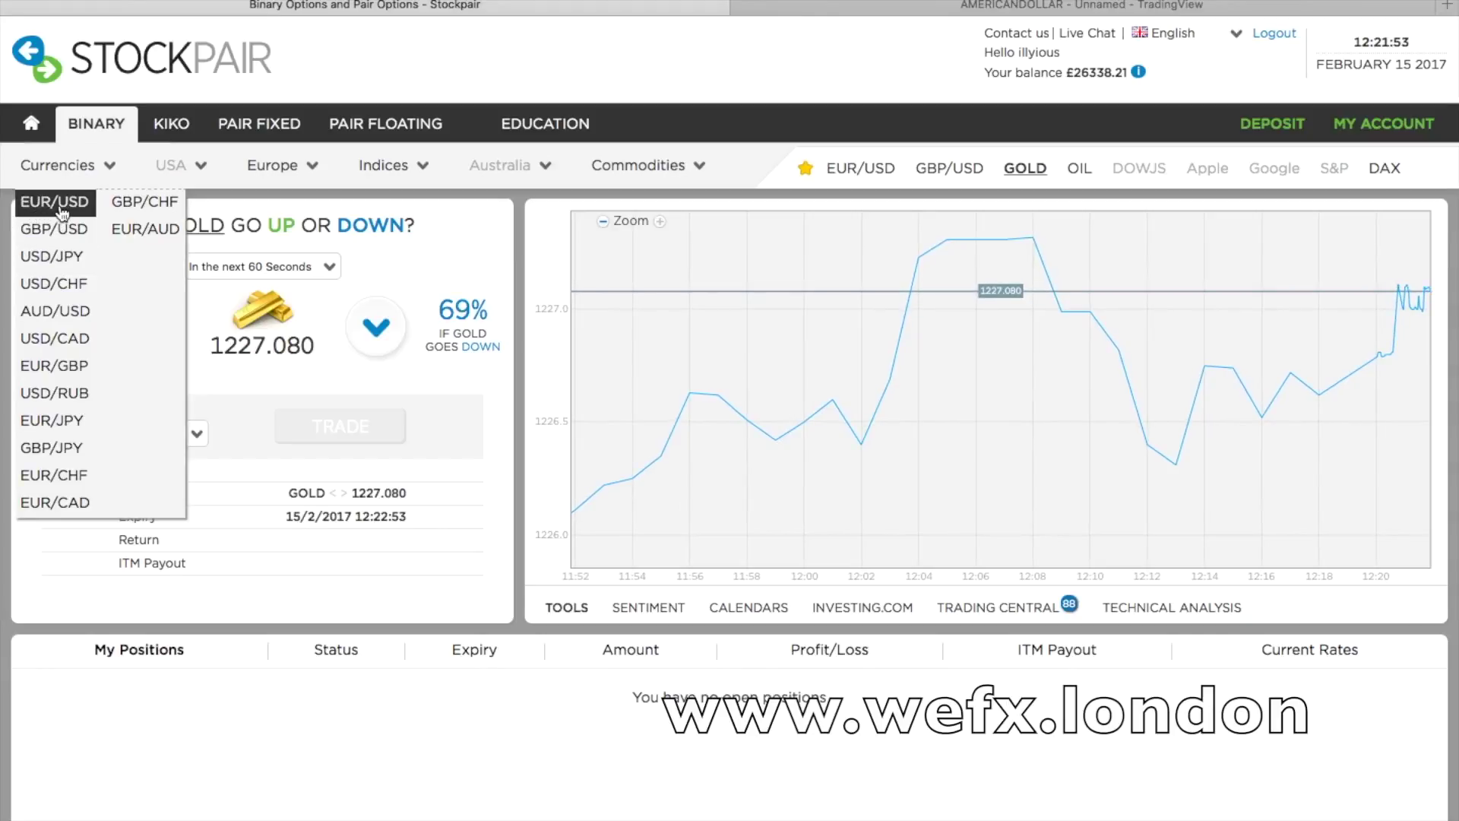
Chart EURUSD in TradingView, zoomed out, then return to Stockpair's GOLD page
left_click(835, 6)
left_click(98, 31)
type("E")
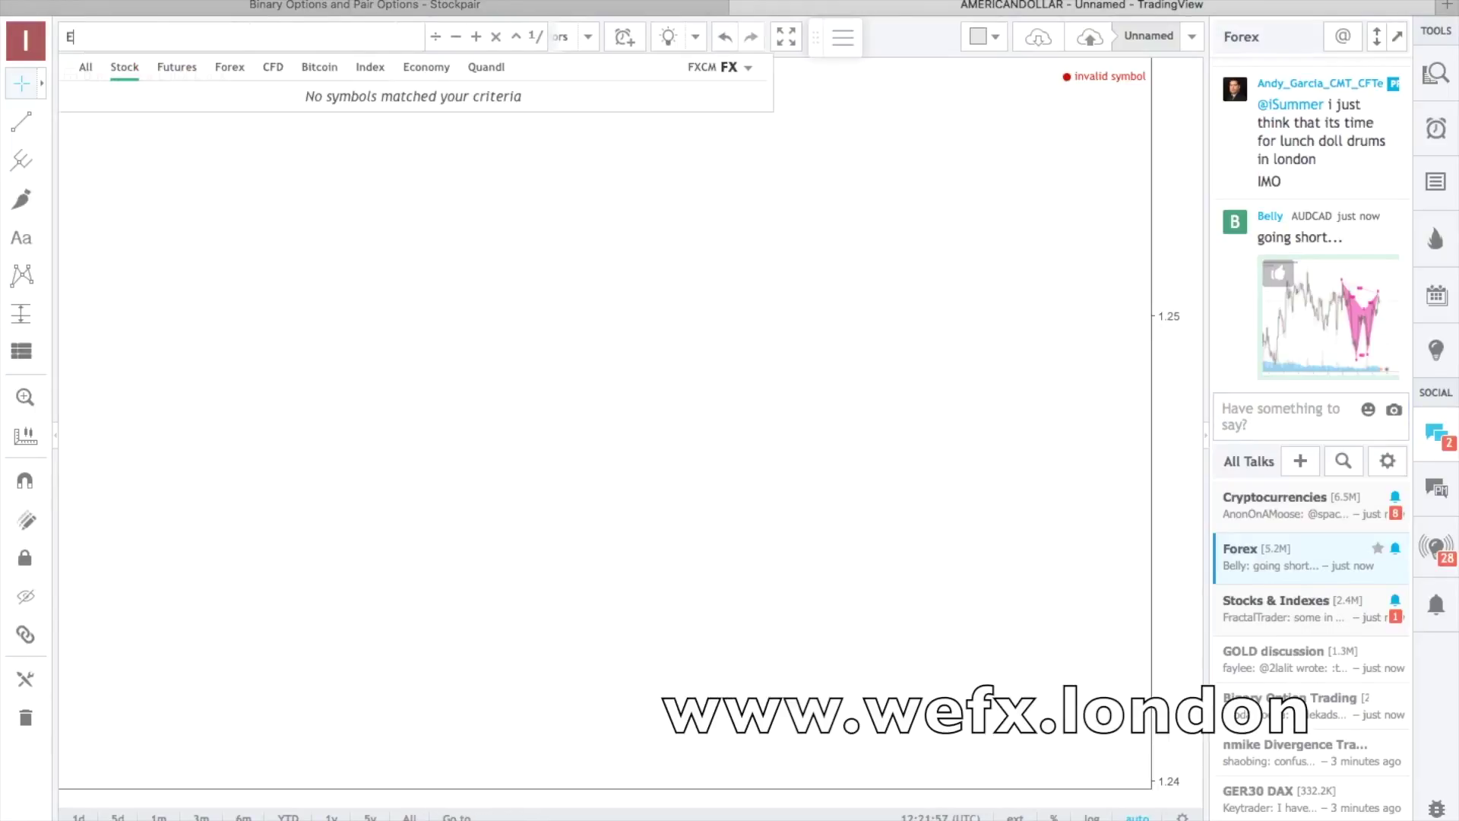
type("URUSD")
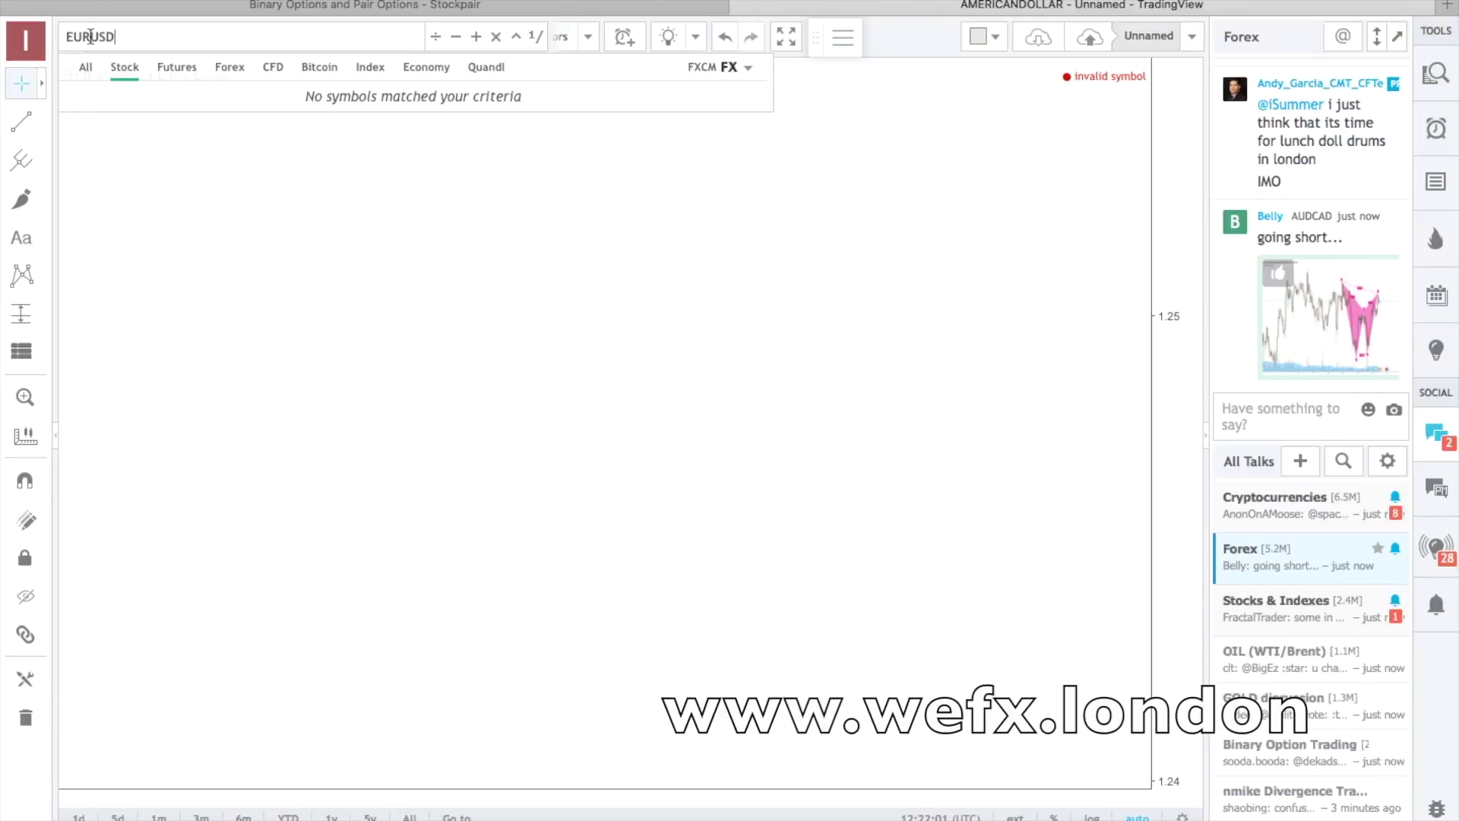
key("Return")
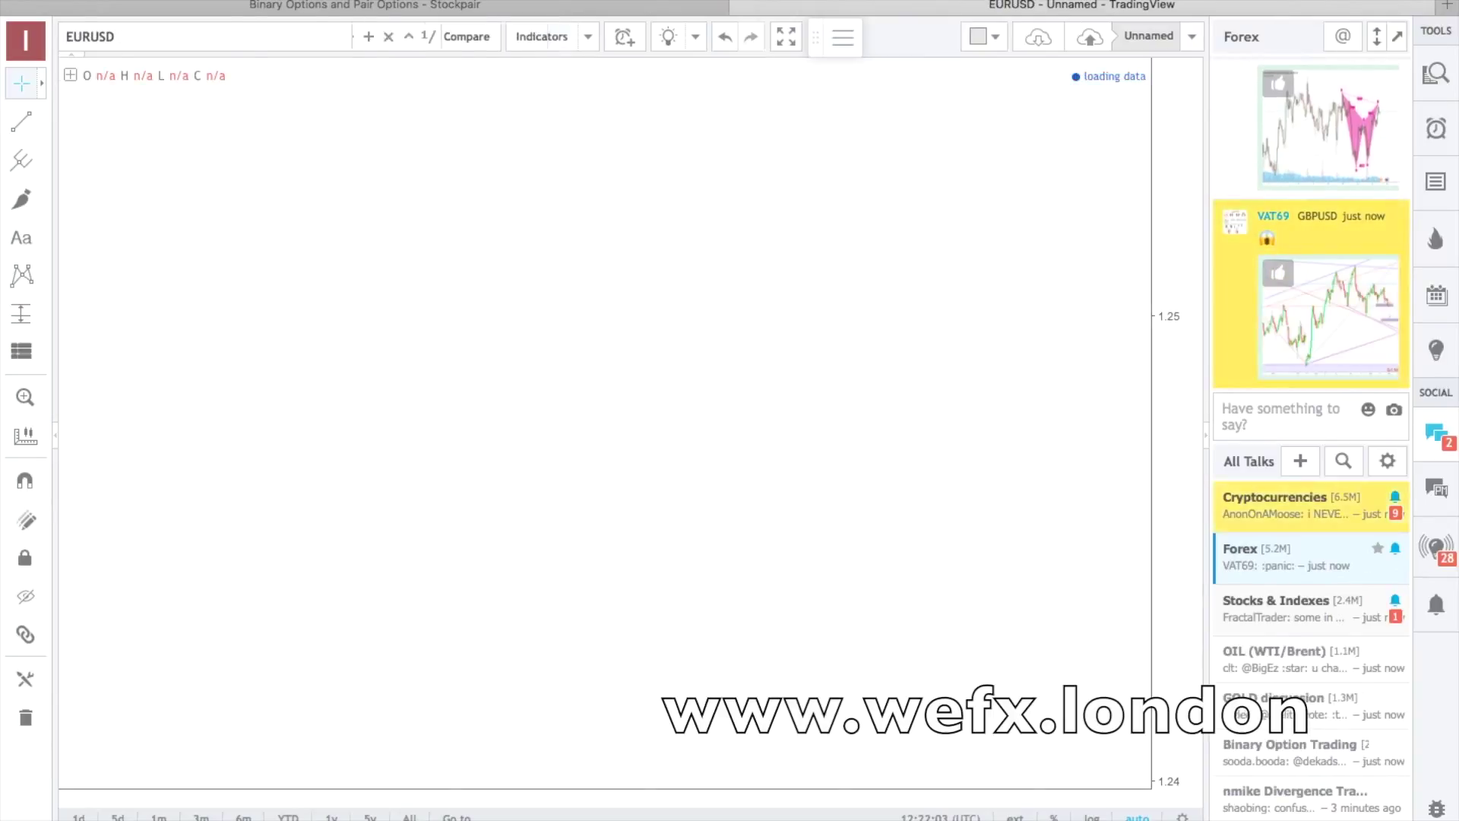
scroll(831, 389, "down", 2)
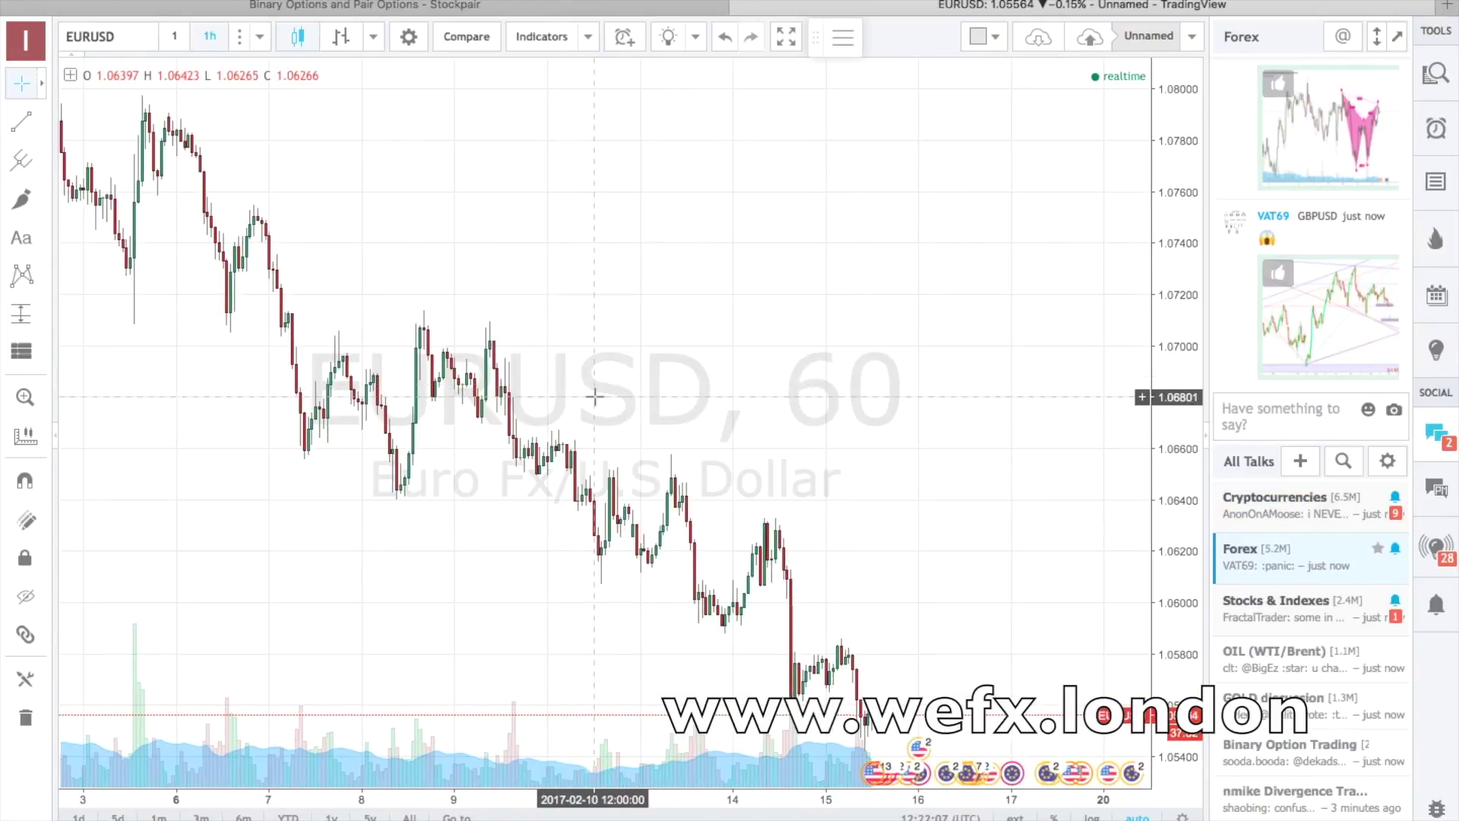
left_click(538, 6)
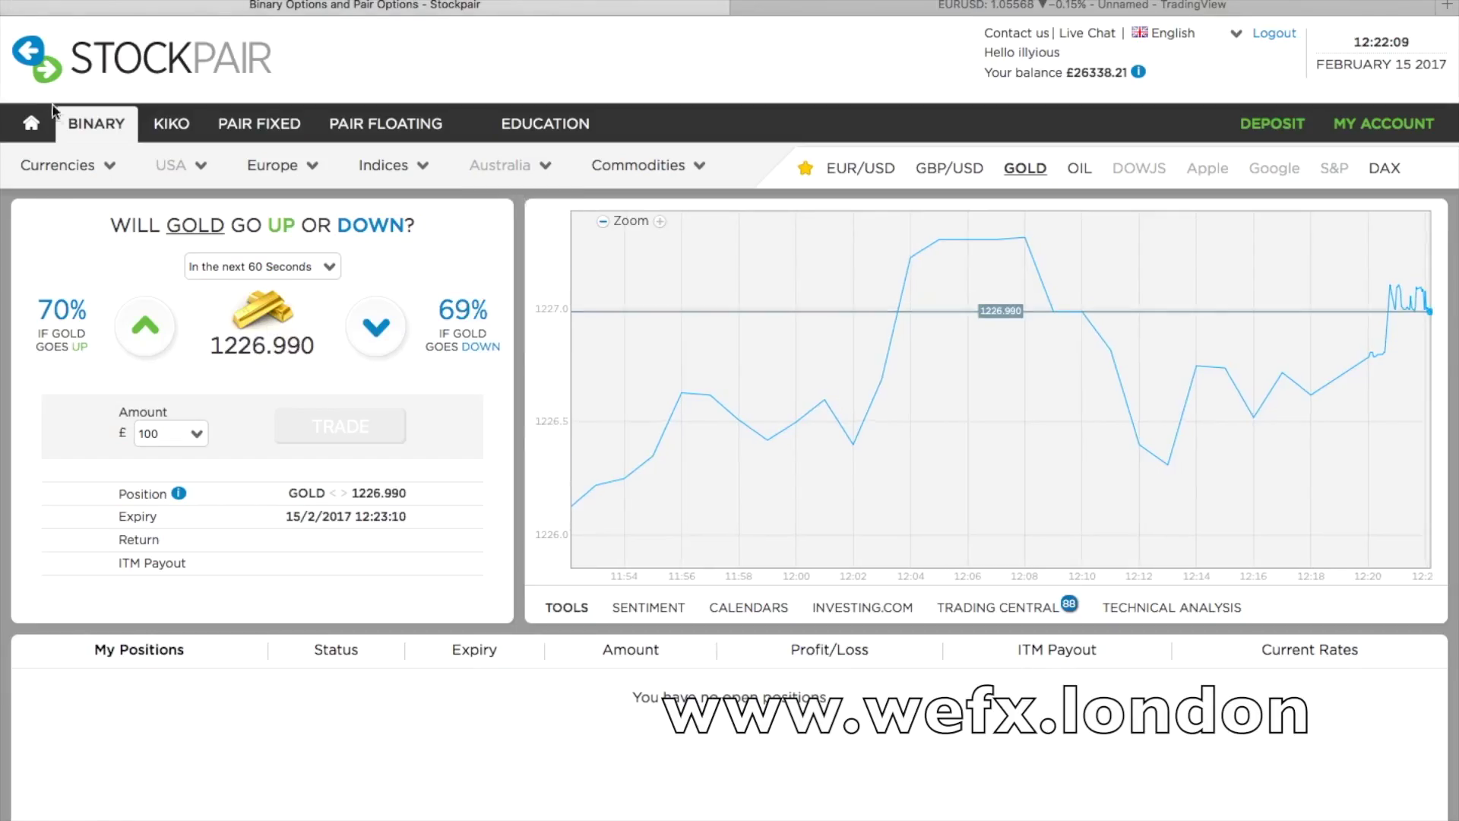
Open Stockpair's currency list, chart GBPUSD zoomed out in TradingView, then return to GOLD
left_click(63, 162)
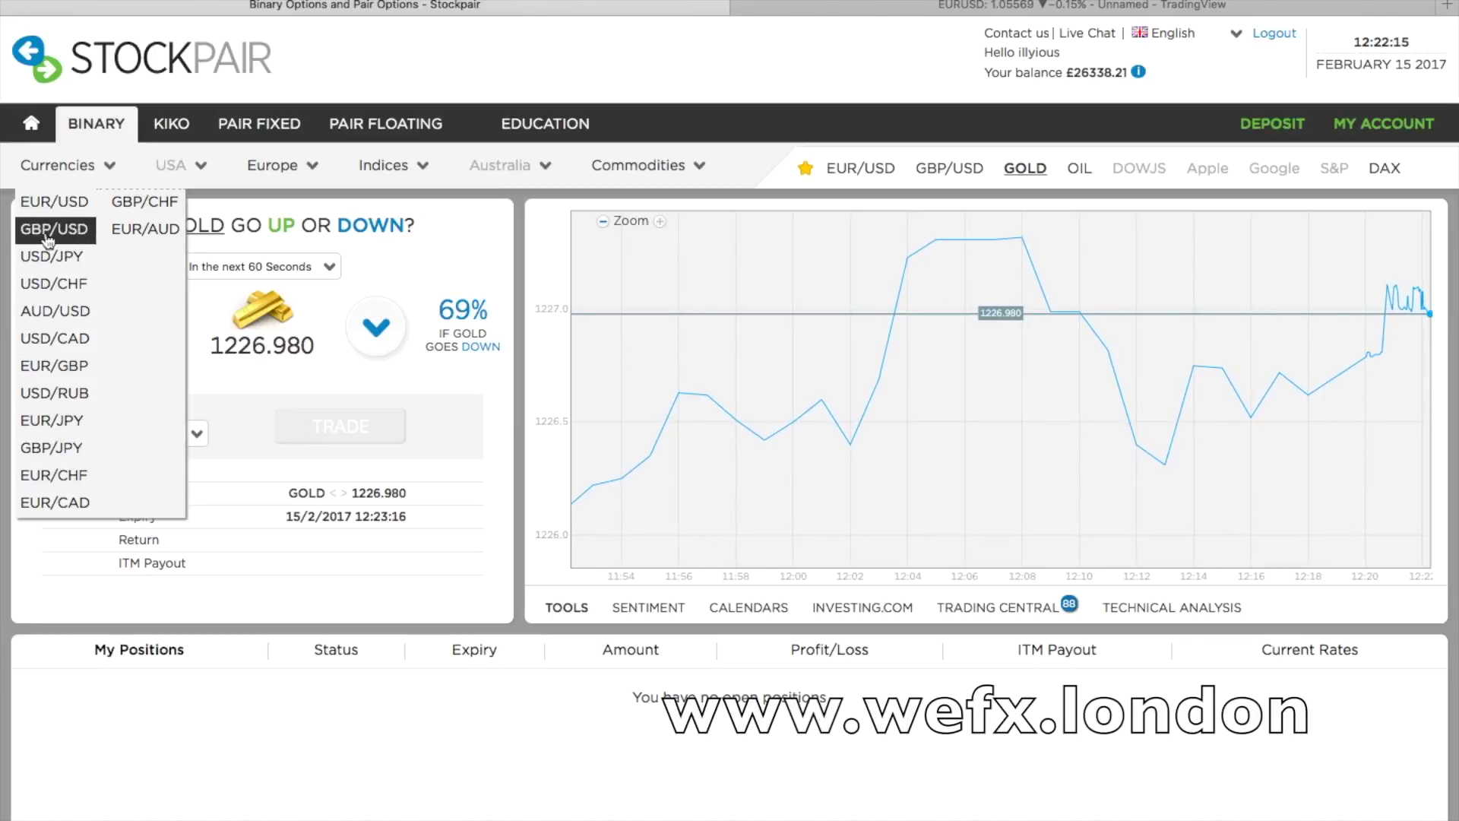
left_click(1079, 5)
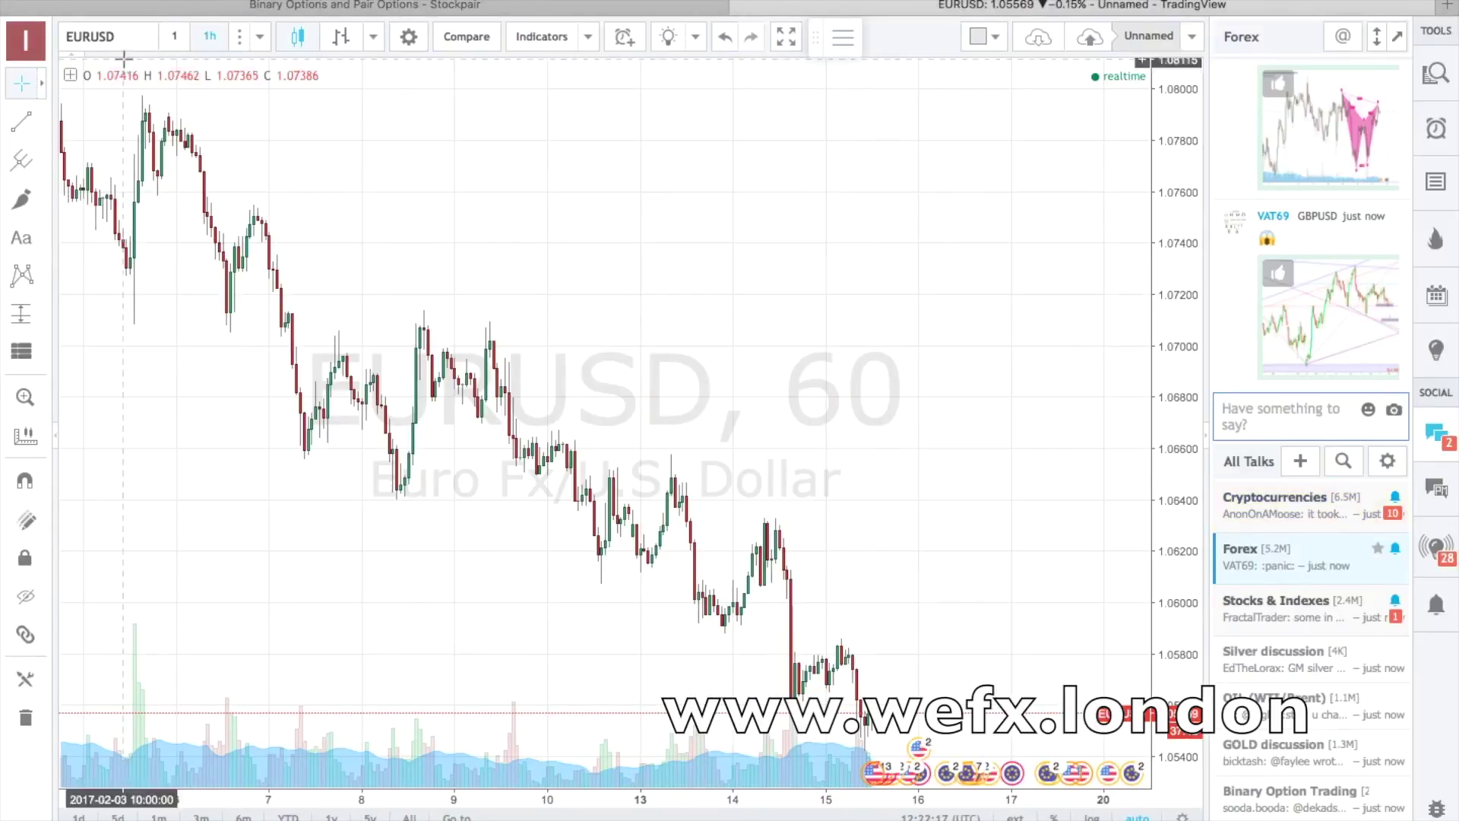
left_click(137, 30)
type("GBPUSD")
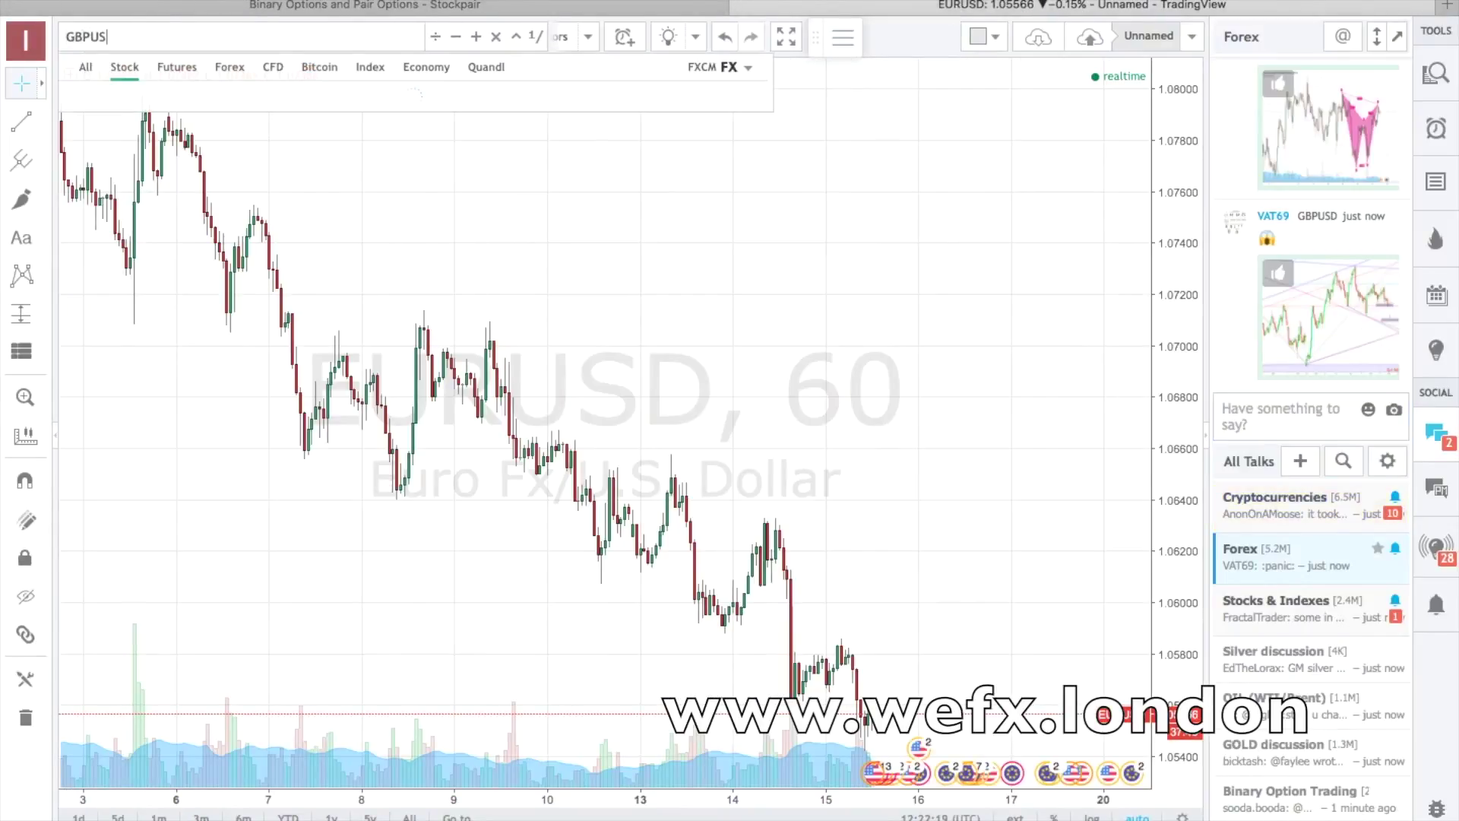
key("Return")
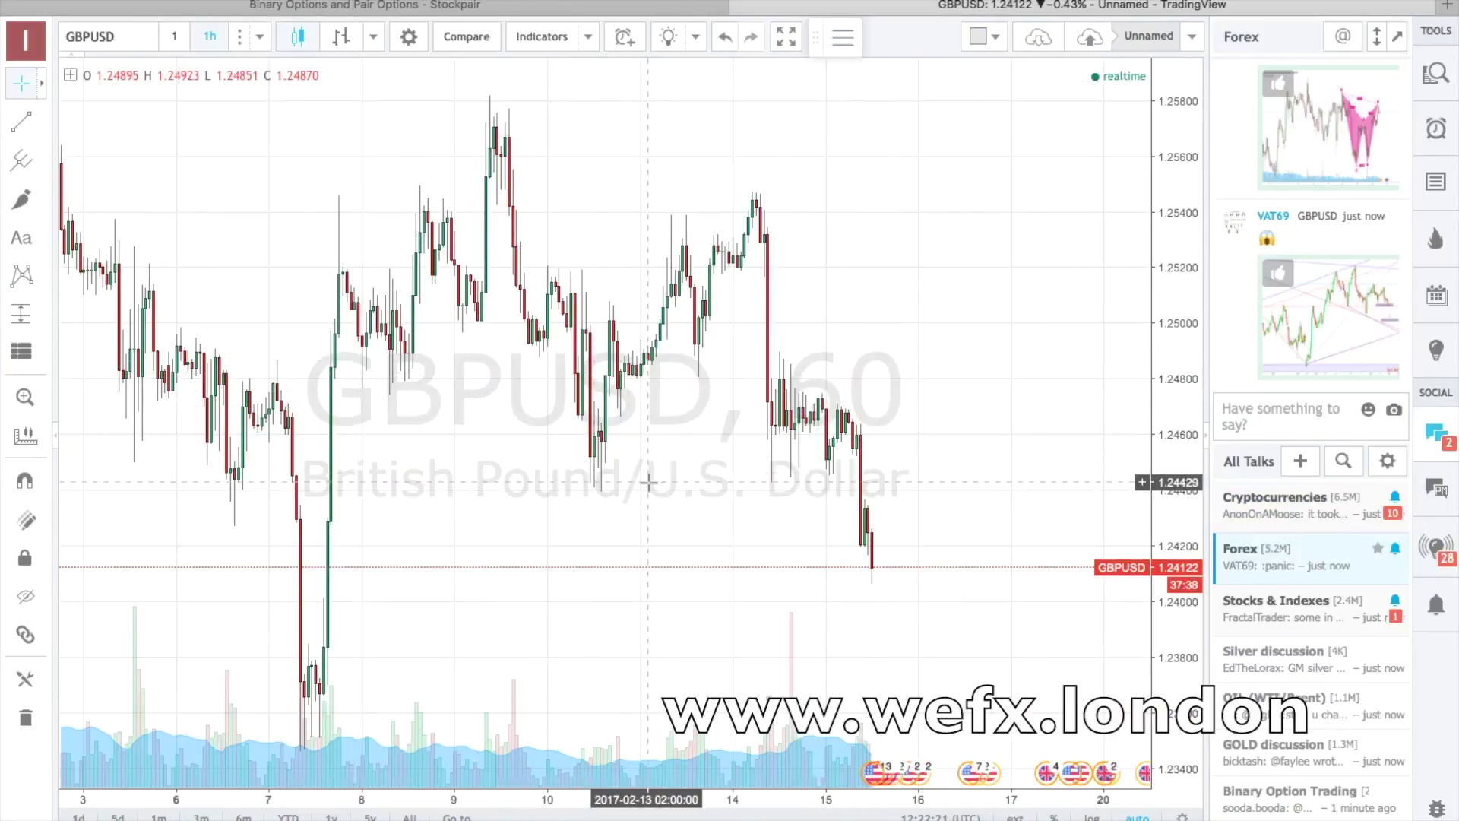
scroll(806, 548, "down", 5)
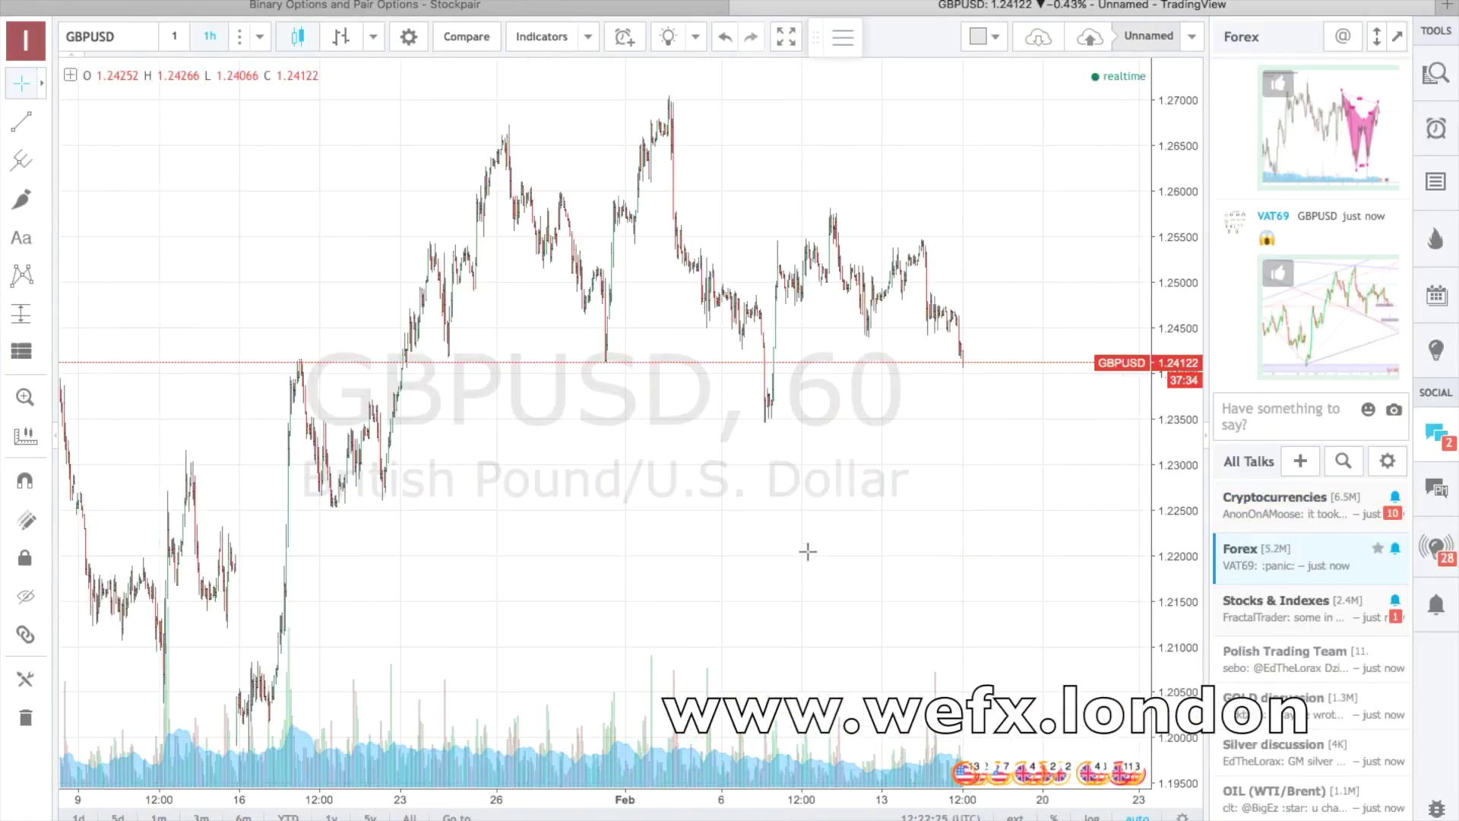
left_click(378, 9)
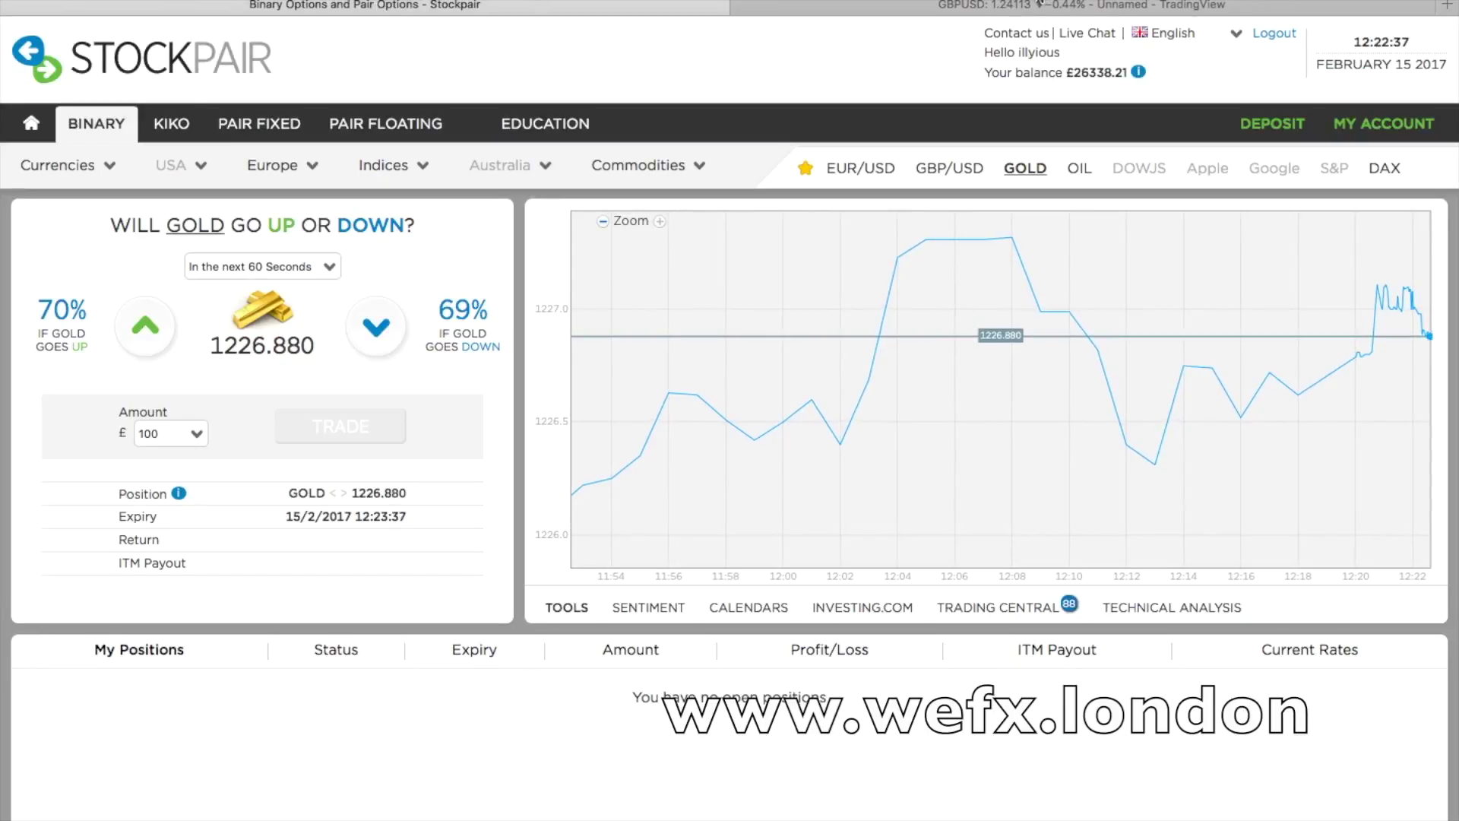
key("ctrl+Tab")
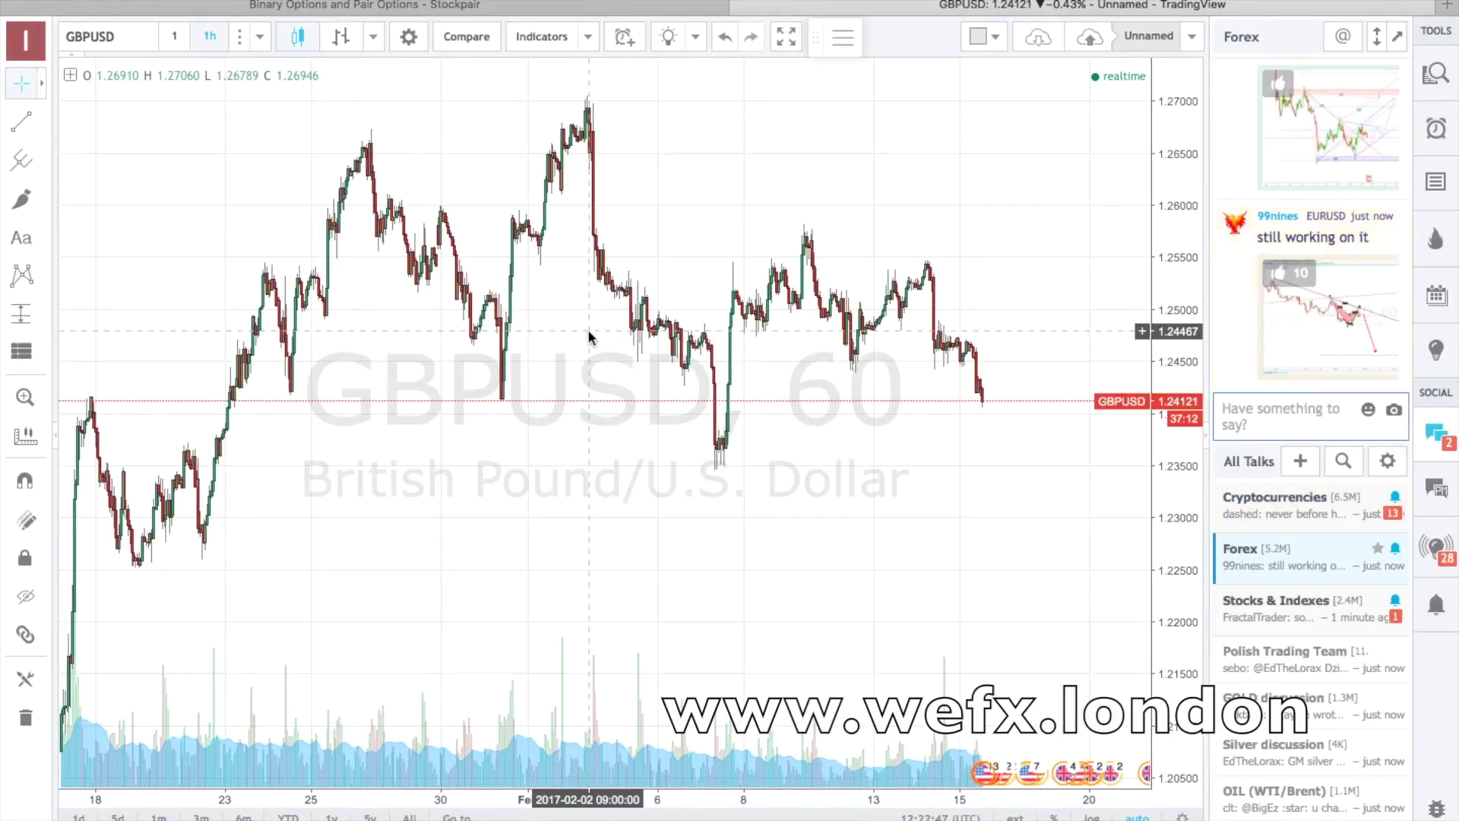
left_click(596, 6)
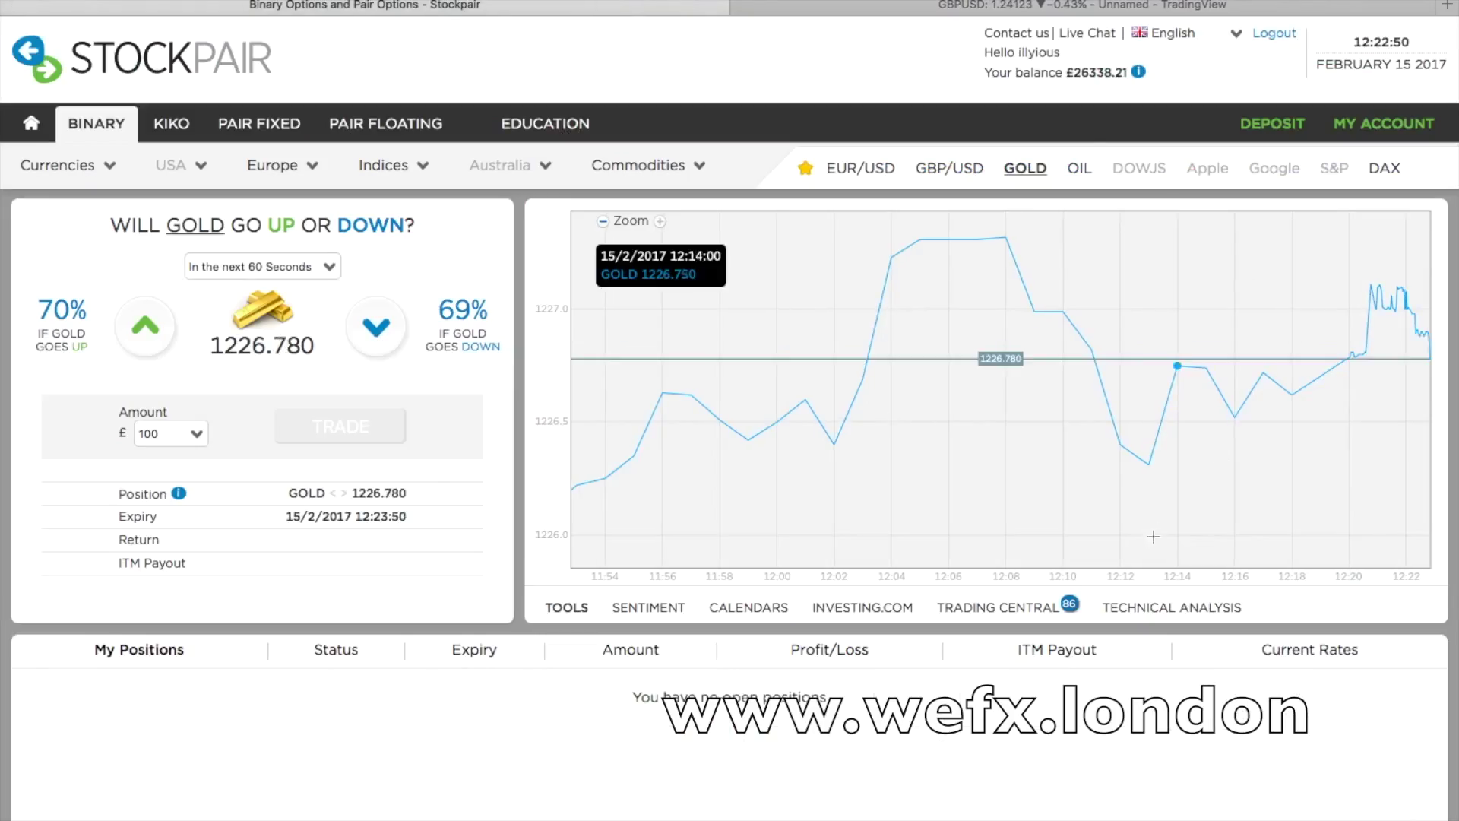
Check Trading Central and technical analysis, then show GOLD sentiment: 42% up, 58% down
left_click(1019, 608)
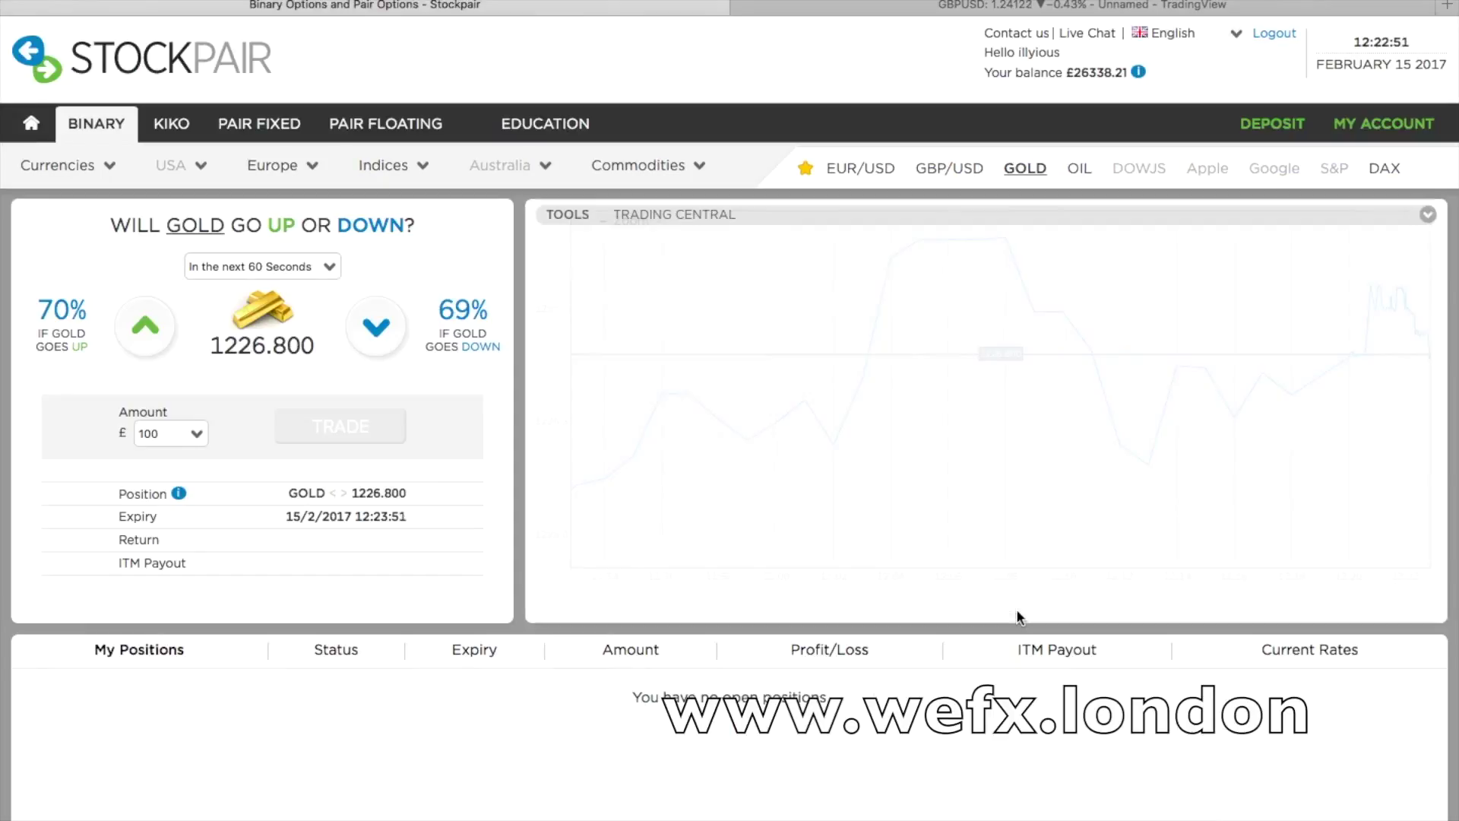
left_click(1426, 214)
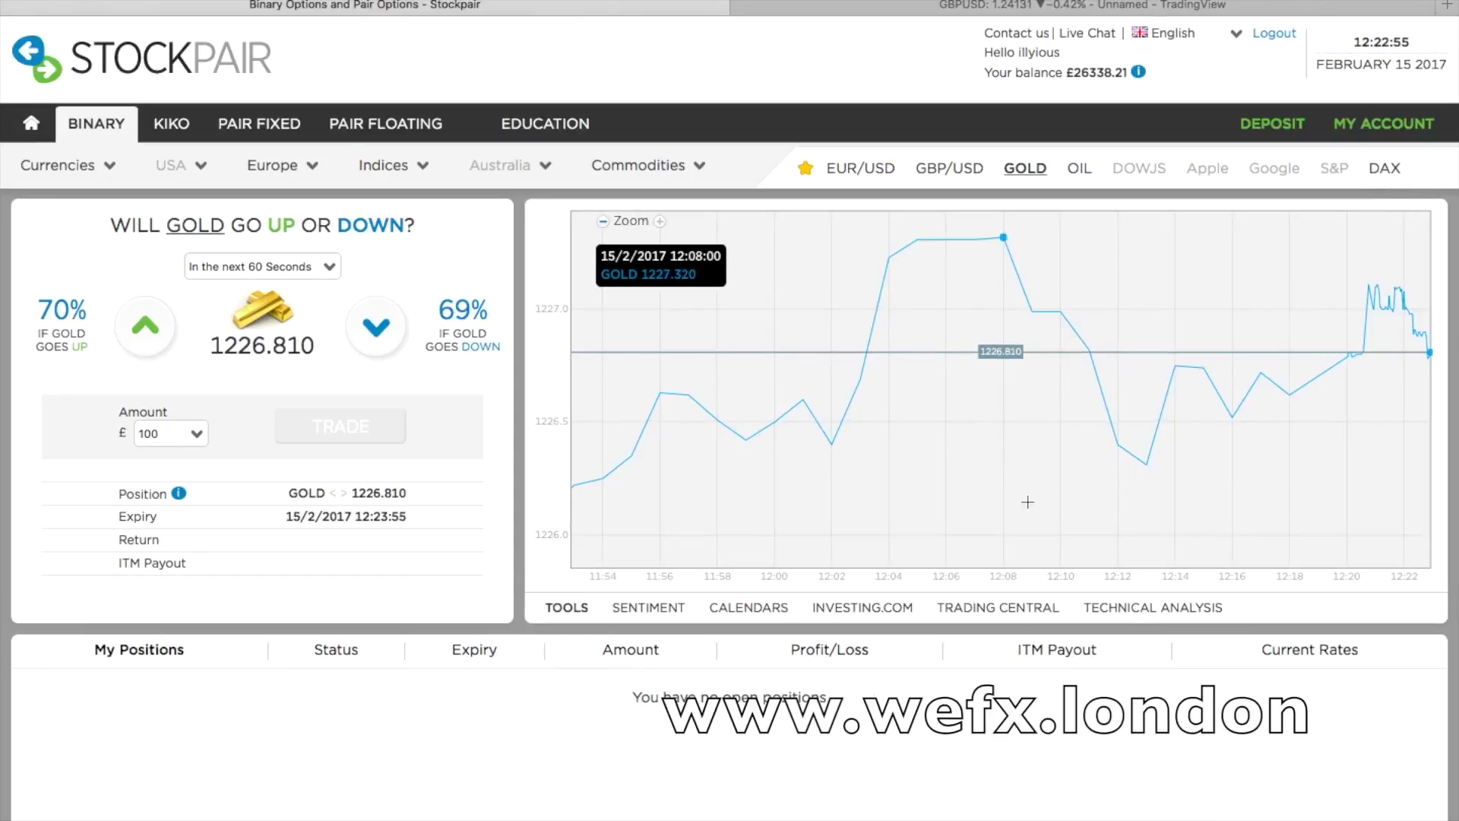
left_click(1125, 613)
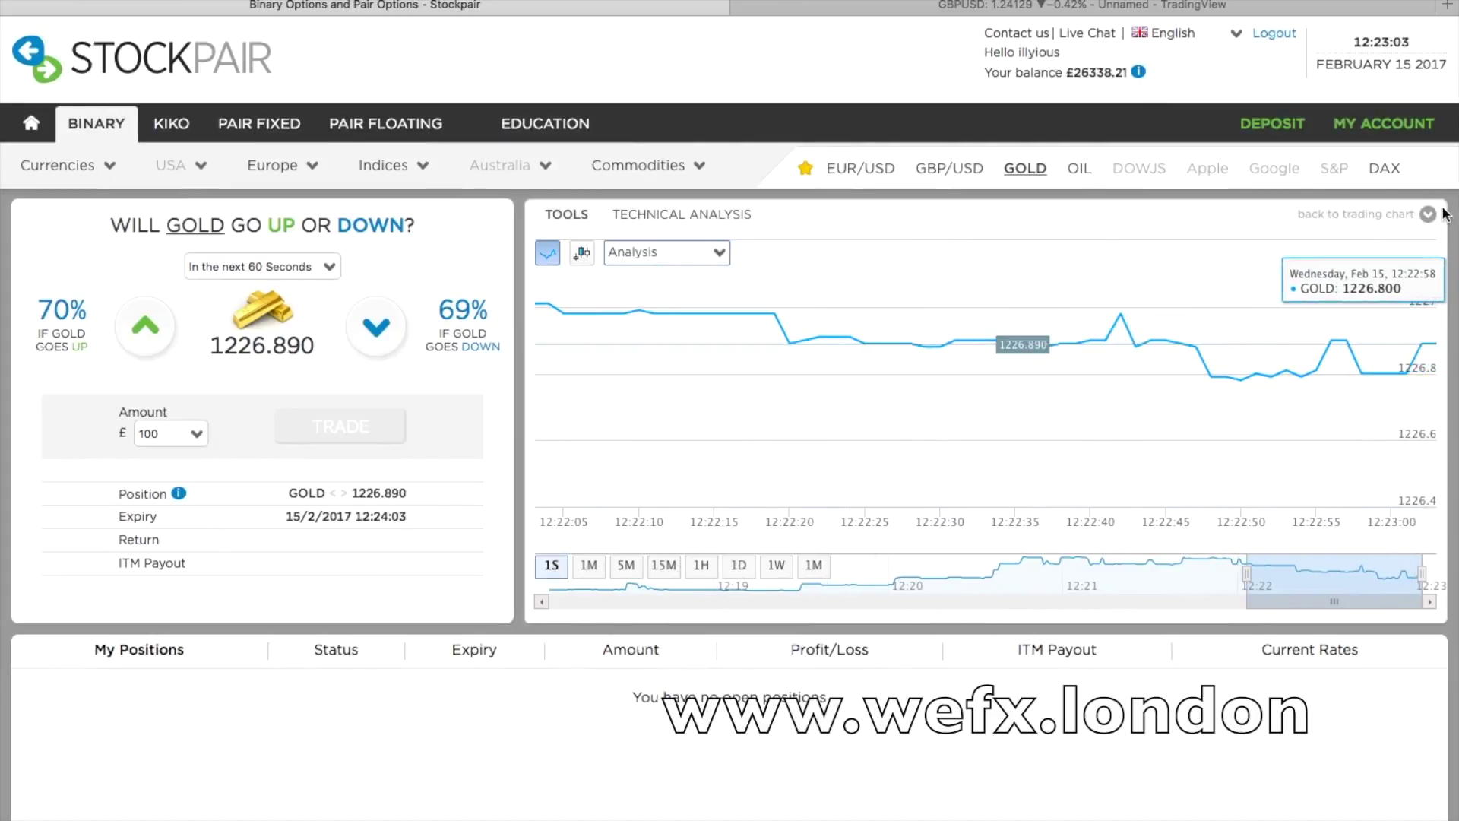
left_click(1360, 214)
left_click(648, 607)
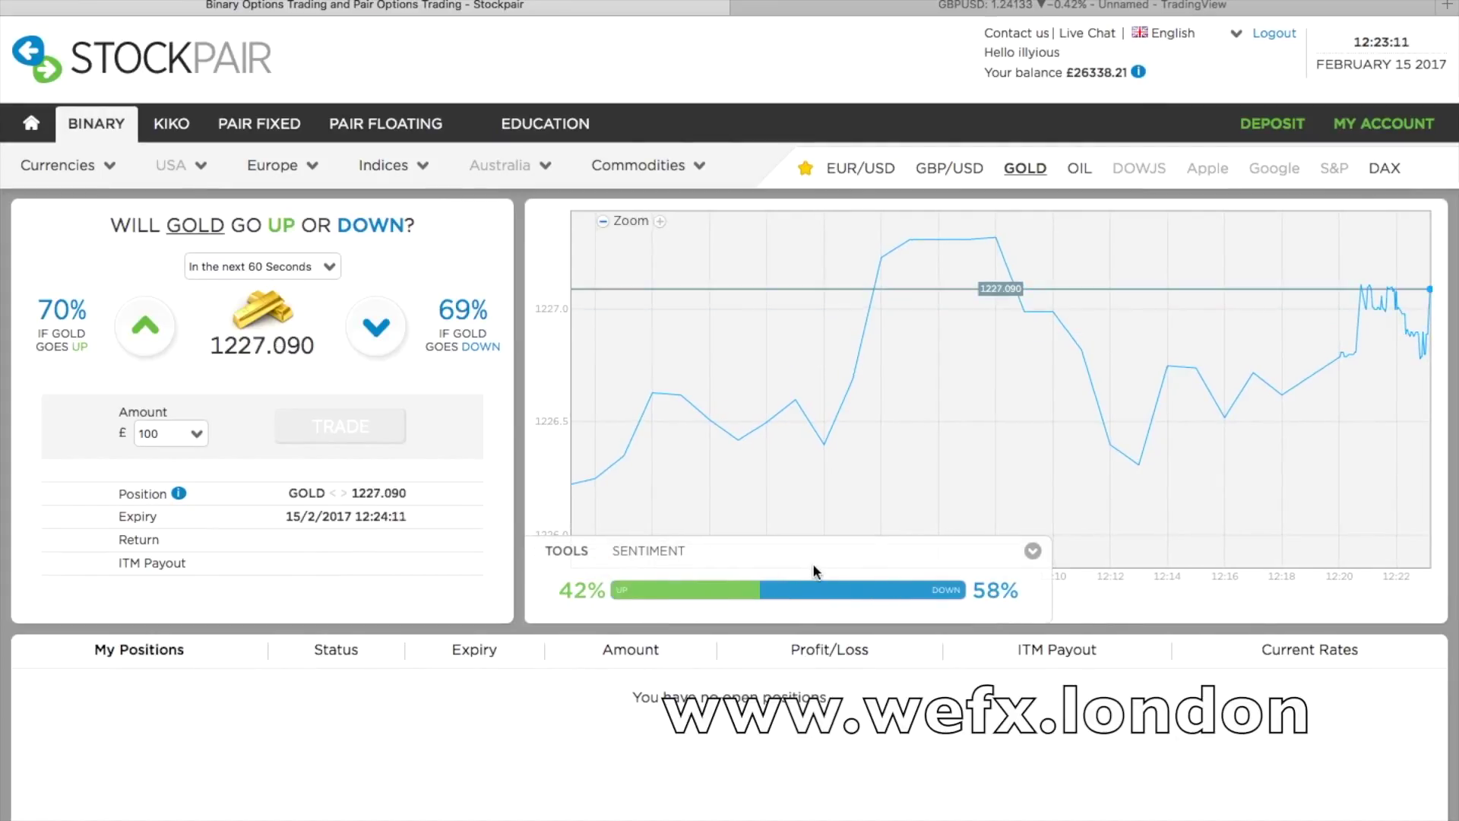
Zoom the GOLD chart out two steps to span about 11:00 to 12:20
left_click(604, 222)
left_click(604, 222)
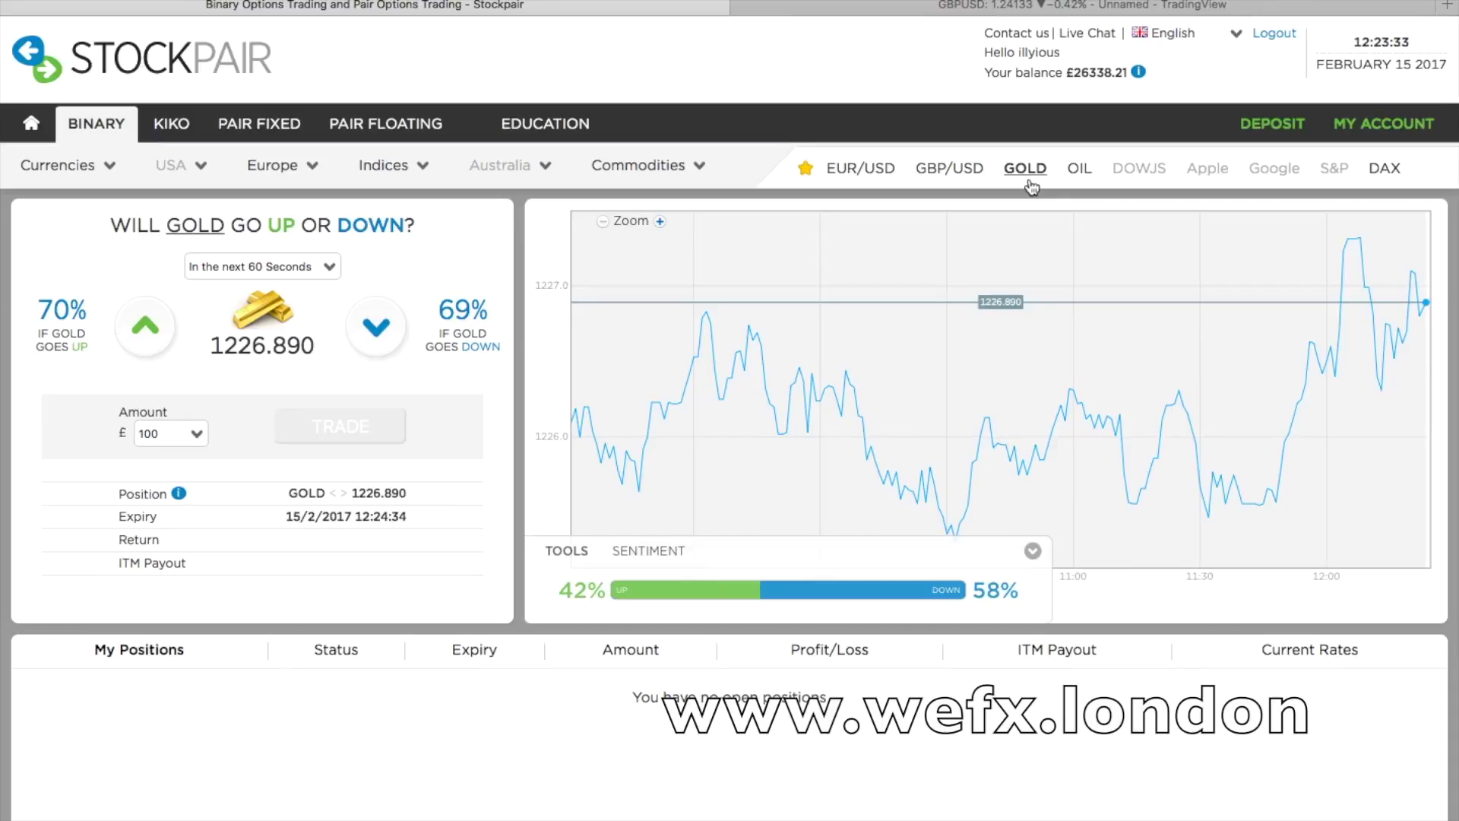
Predict UP on the £100 GOLD option for a 70% return and £170 payout
left_click(144, 327)
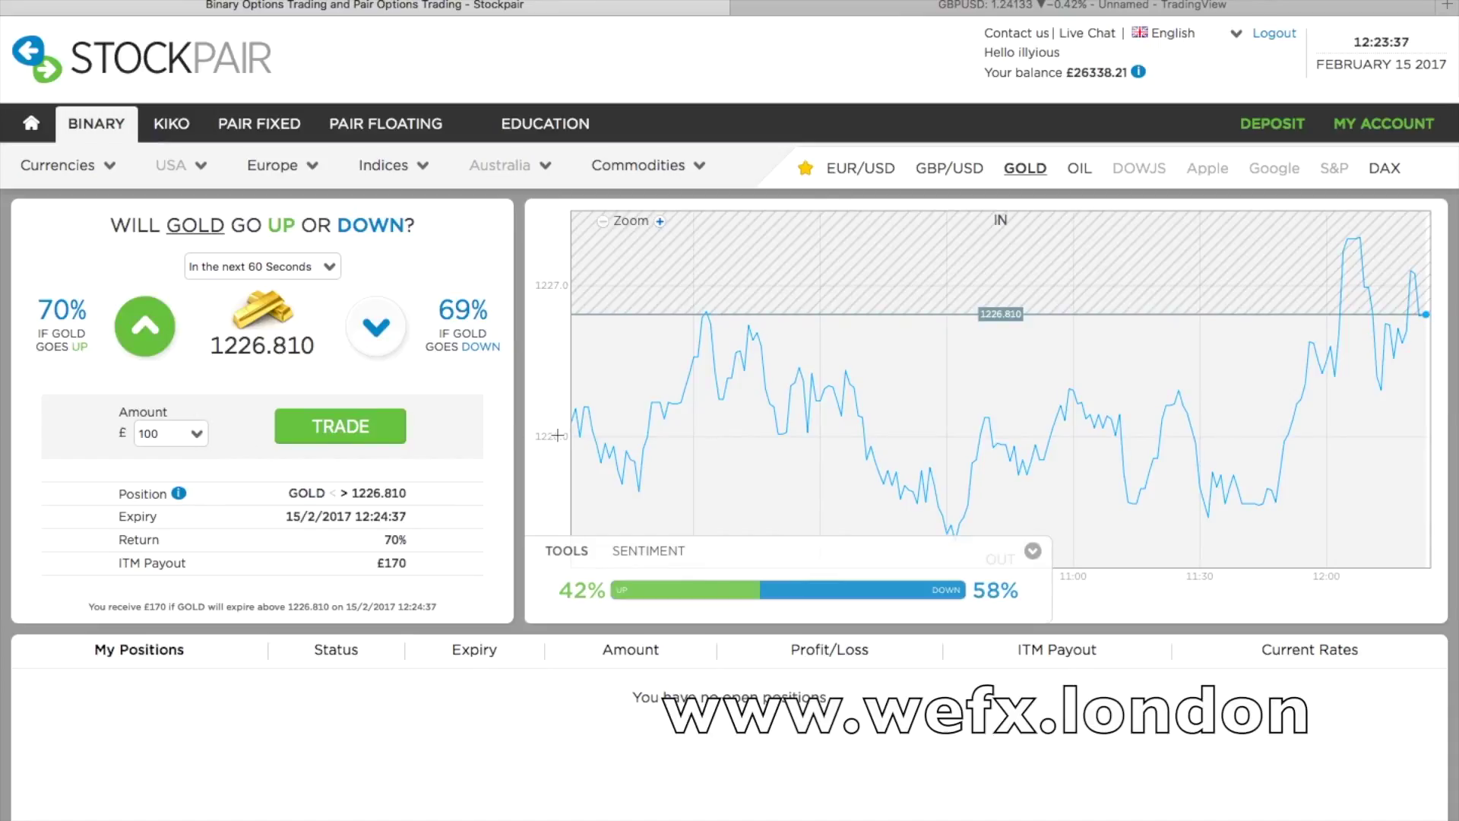